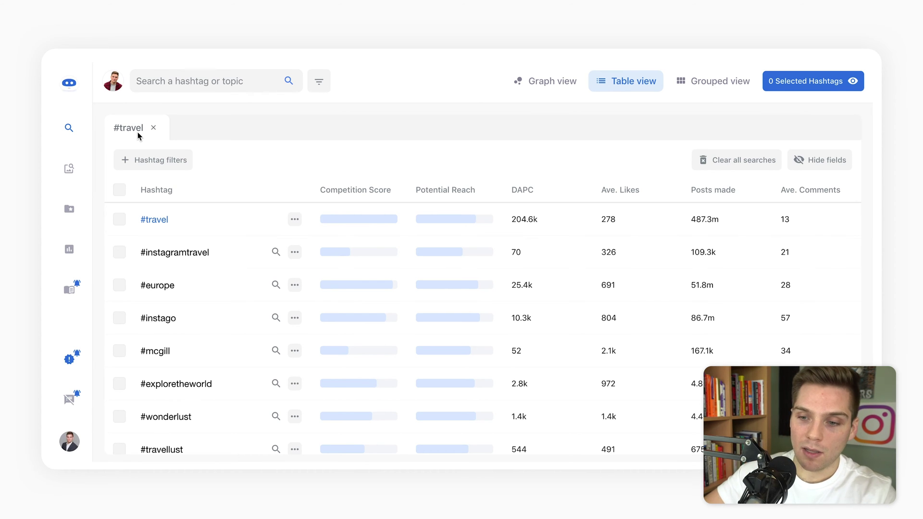
Search for the hashtags #backpacking and #travelguide, each as its own results set
click(219, 81)
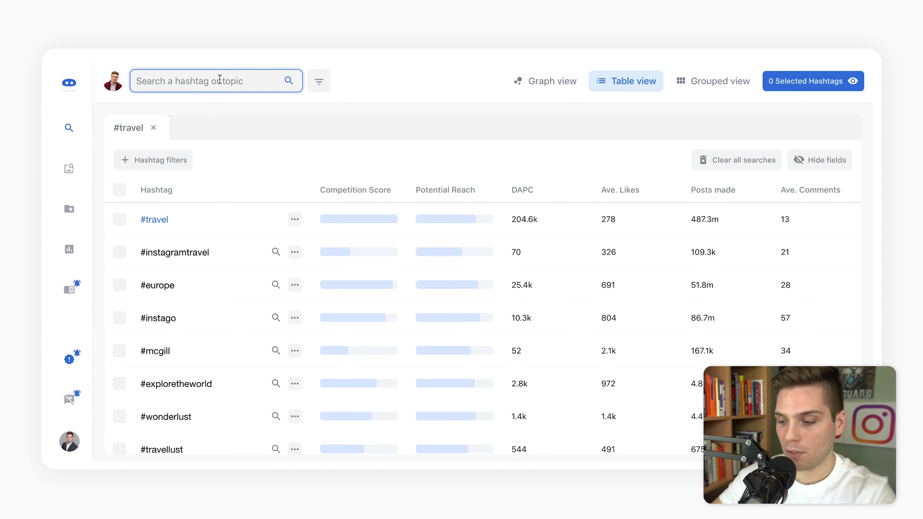
text(backpa)
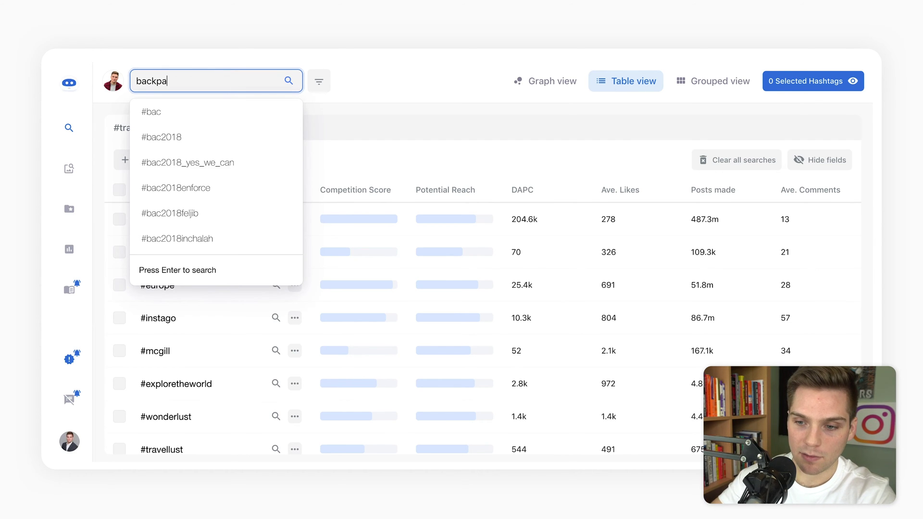
text(cking)
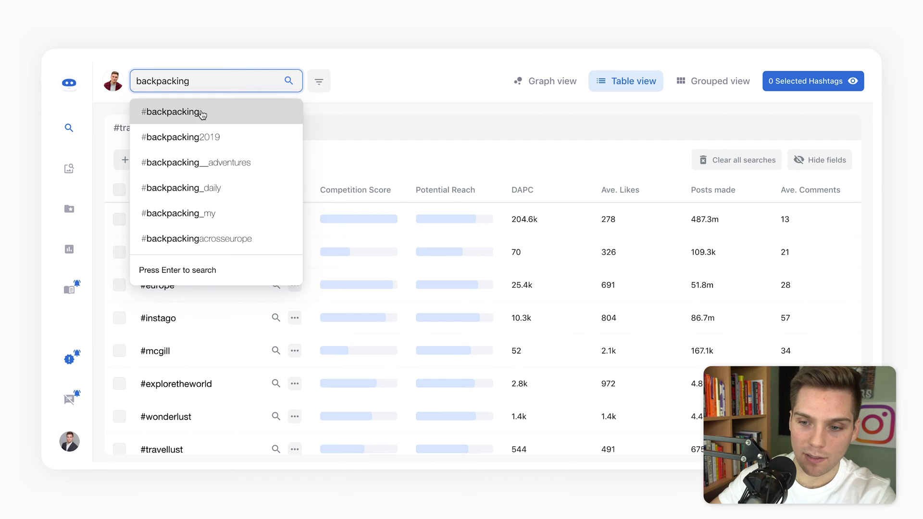
click(201, 113)
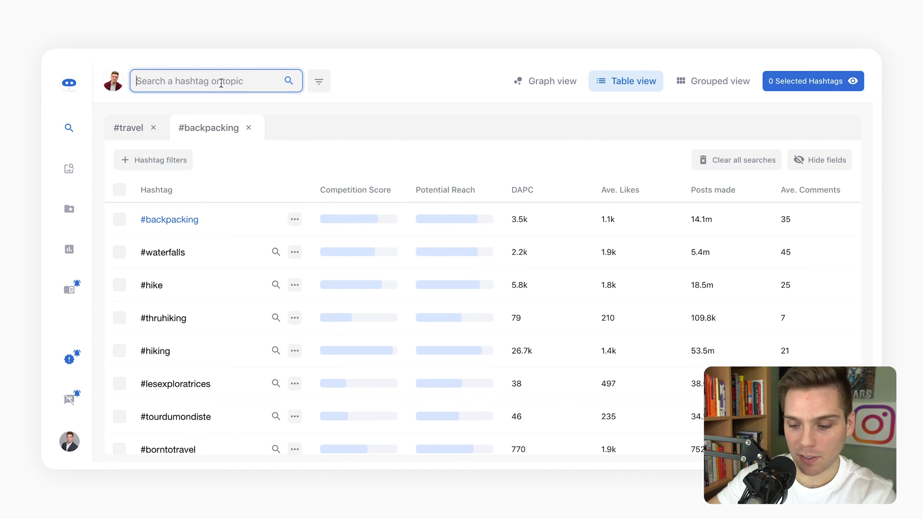
text(travelguide)
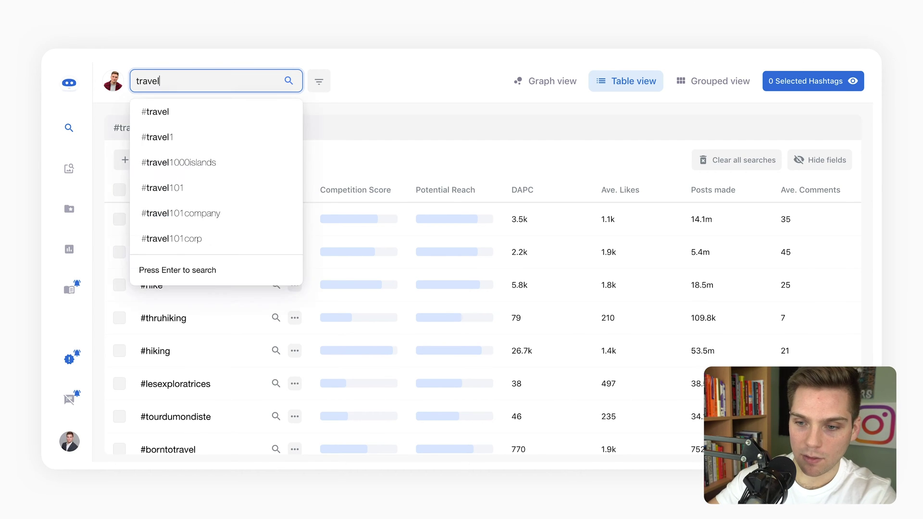
click(219, 111)
Search for the hashtag #travelphotography
text(tr)
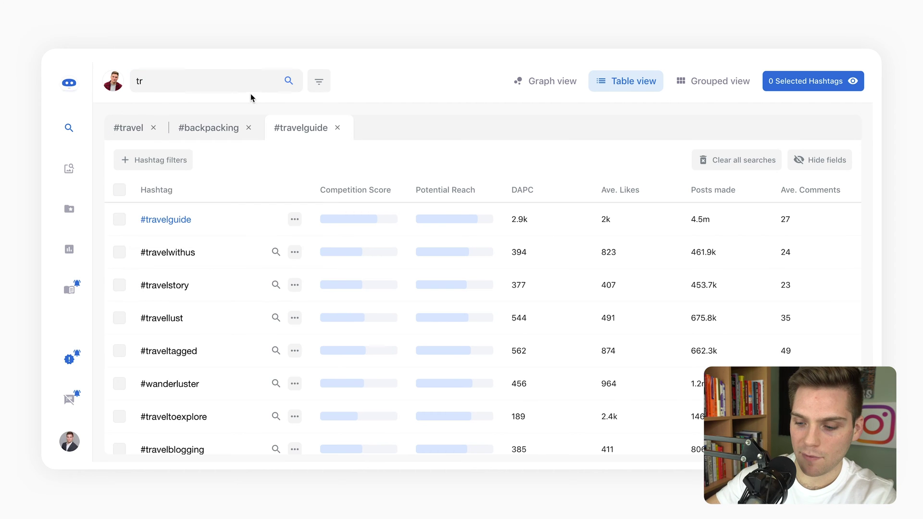
text(avels)
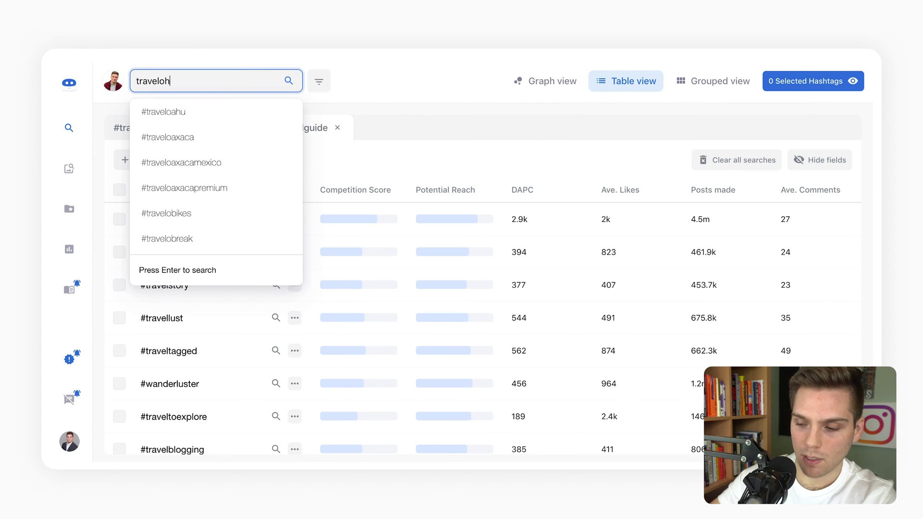
key(BackSpace)
text(photo)
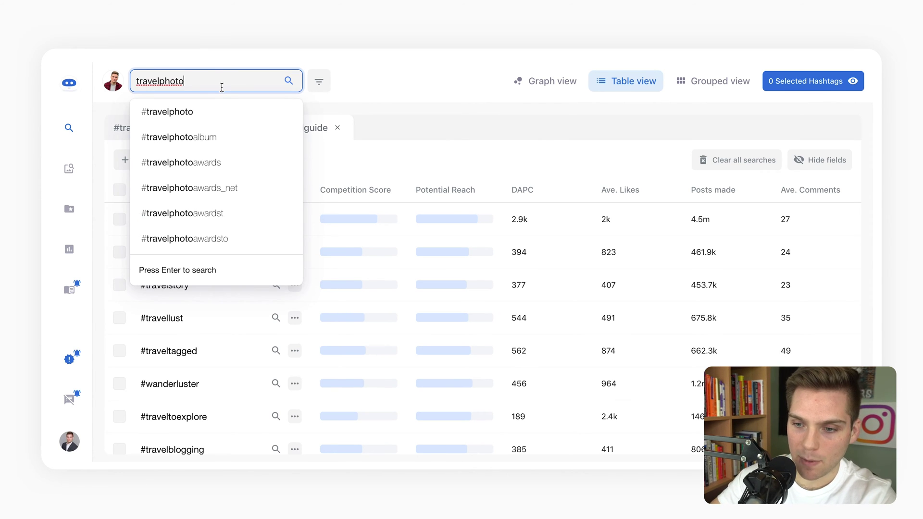
text(graphy)
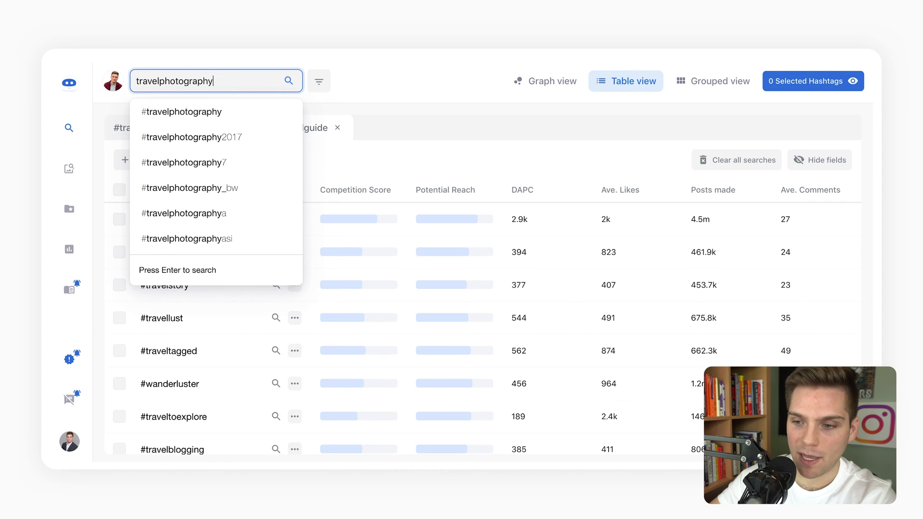
click(222, 112)
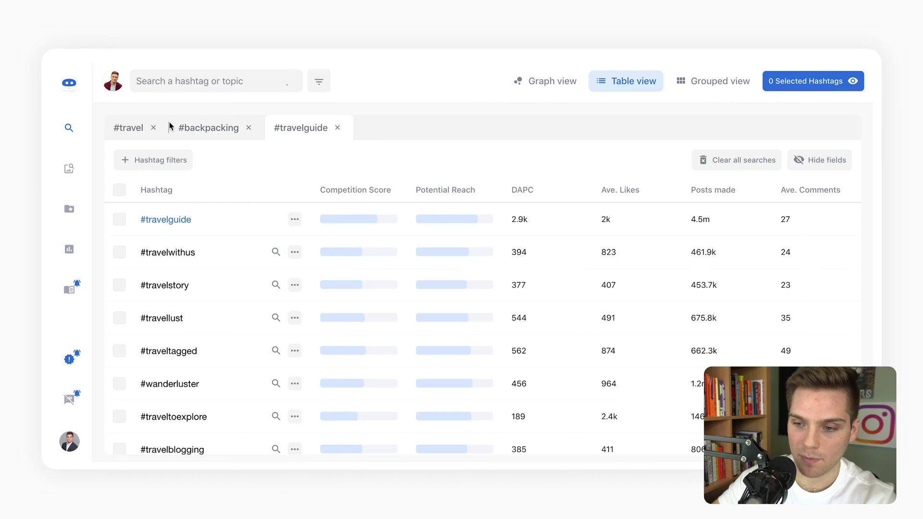
Search for the hashtag #budgettravel
click(223, 79)
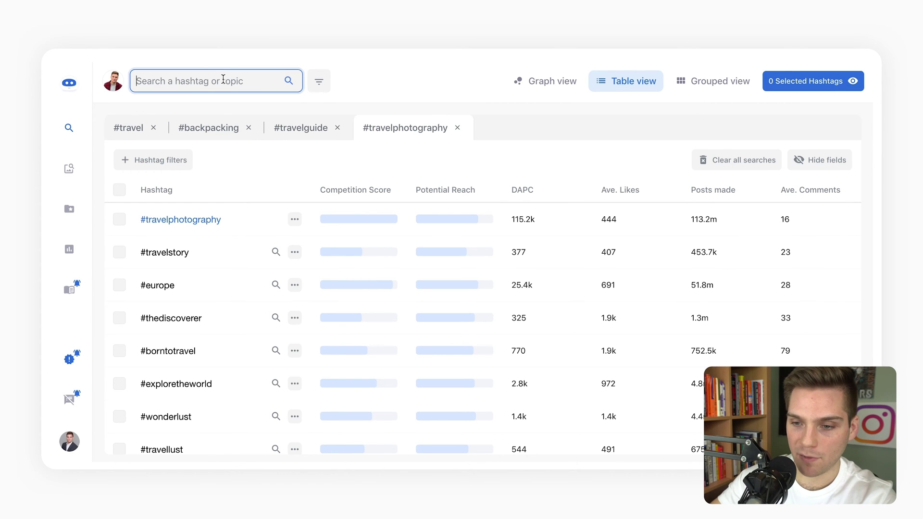
text(budgettravel)
click(217, 117)
Search for the hashtag #girltraveler
text(g)
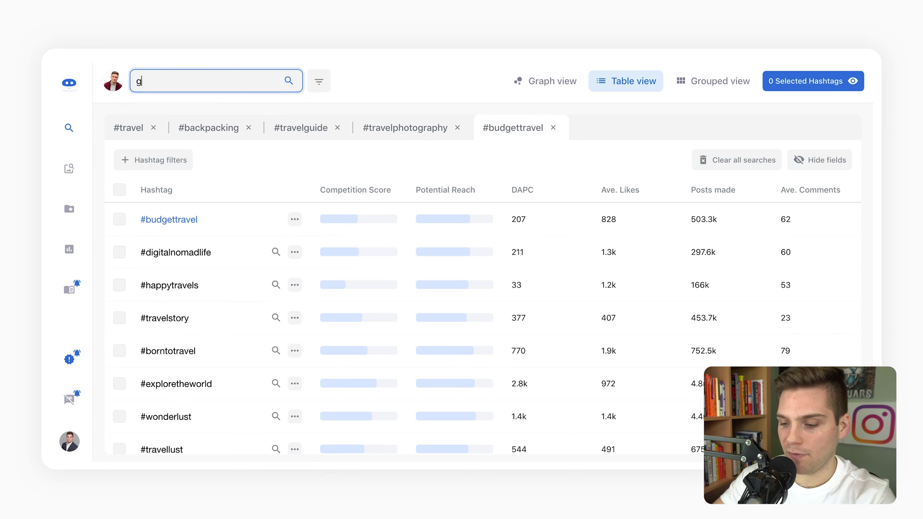
key(BackSpace)
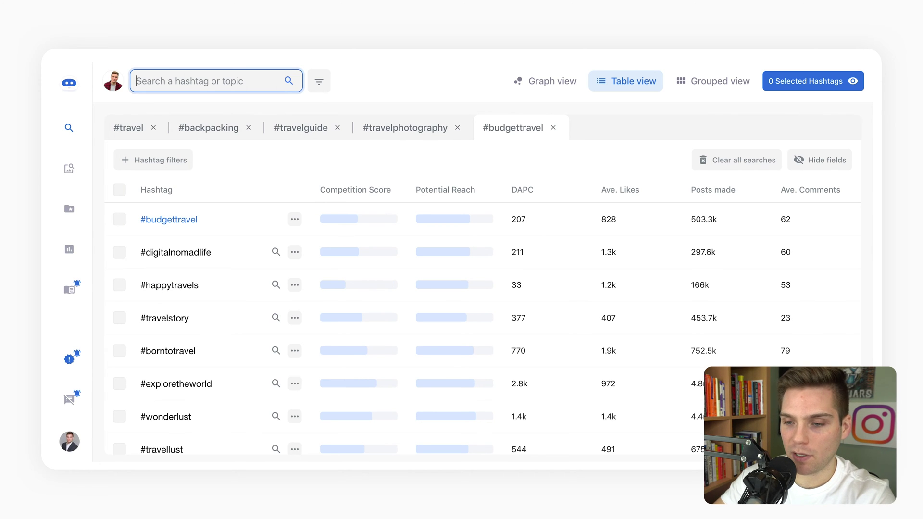
text(girl)
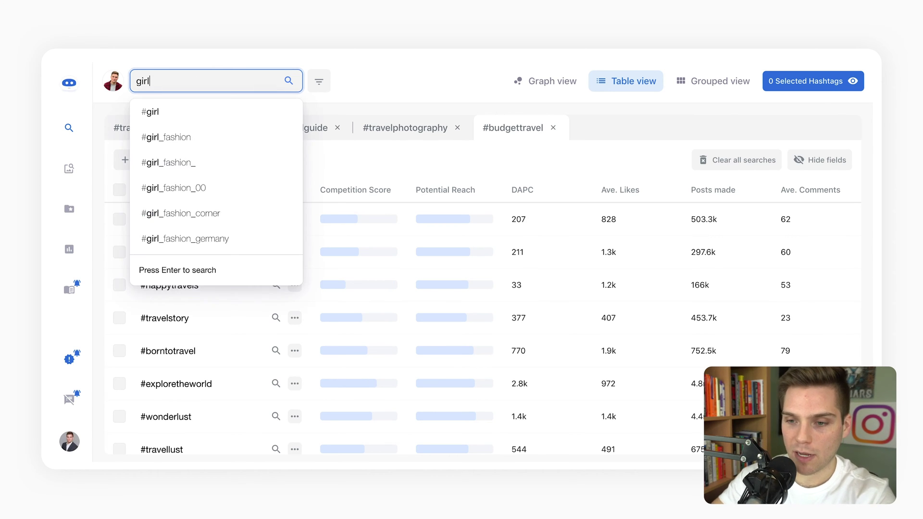
text(traveler)
key(Escape)
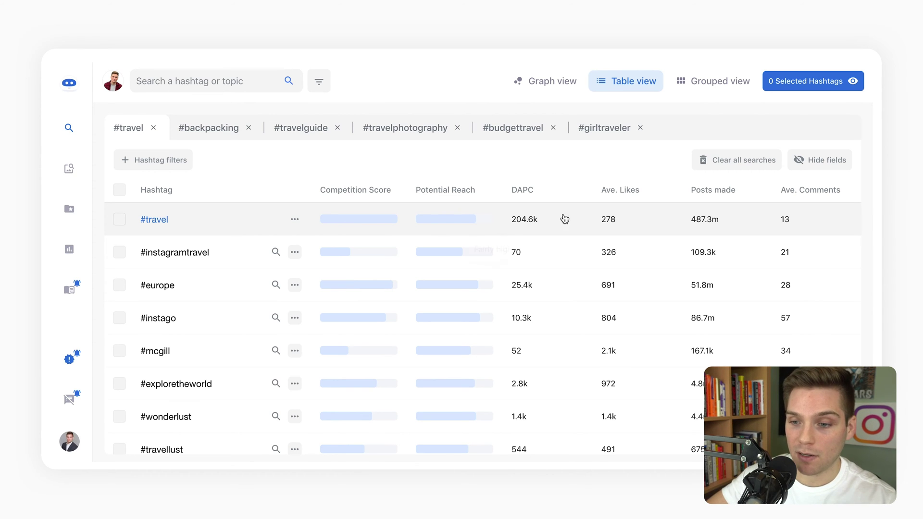
Review the related hashtags in the #backpacking, #travelguide and #travelphotography results
click(217, 128)
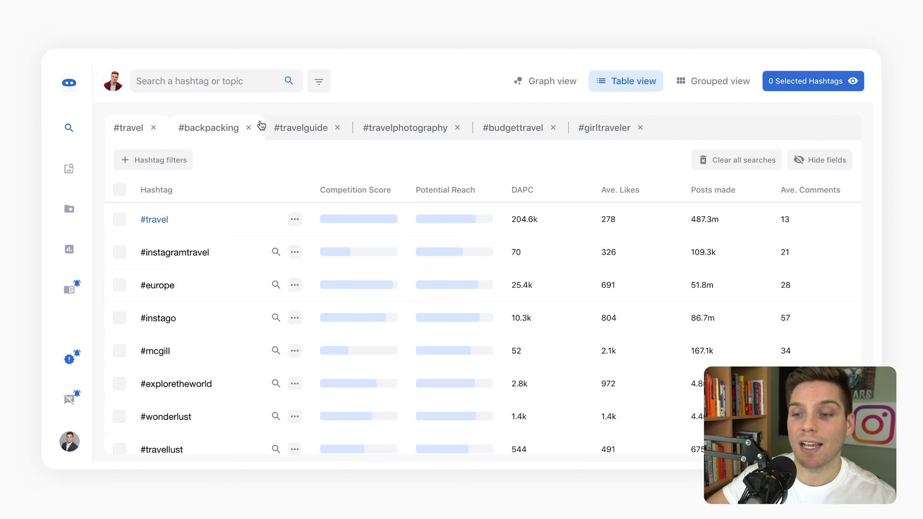
click(294, 129)
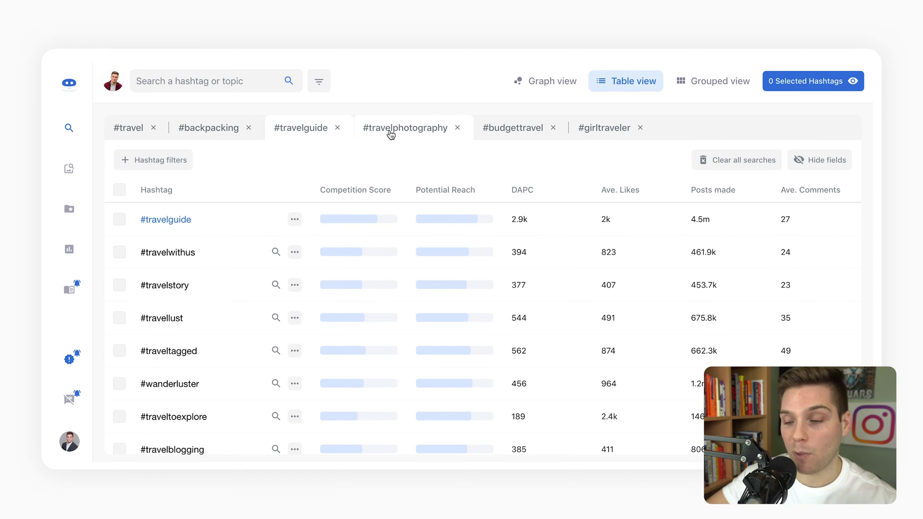
click(398, 133)
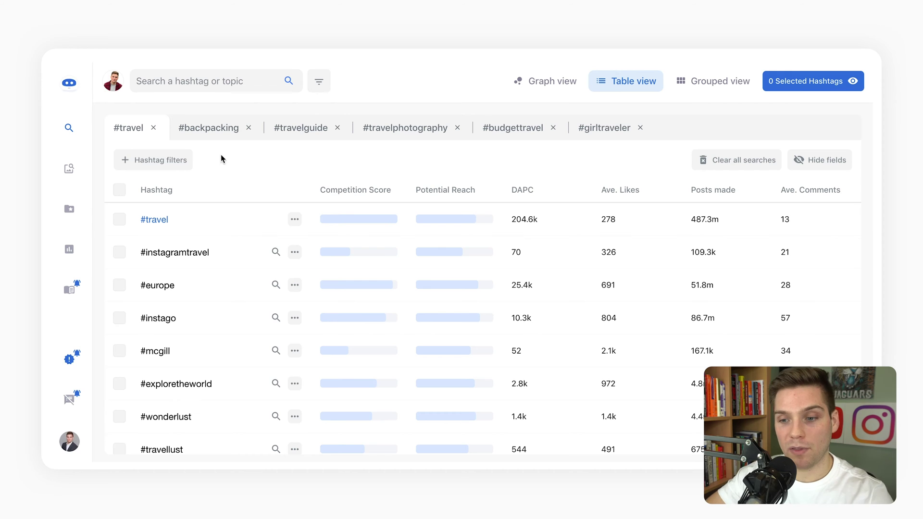
Set a hashtag filter on the #travel results for average likes greater than 300
click(178, 162)
click(161, 270)
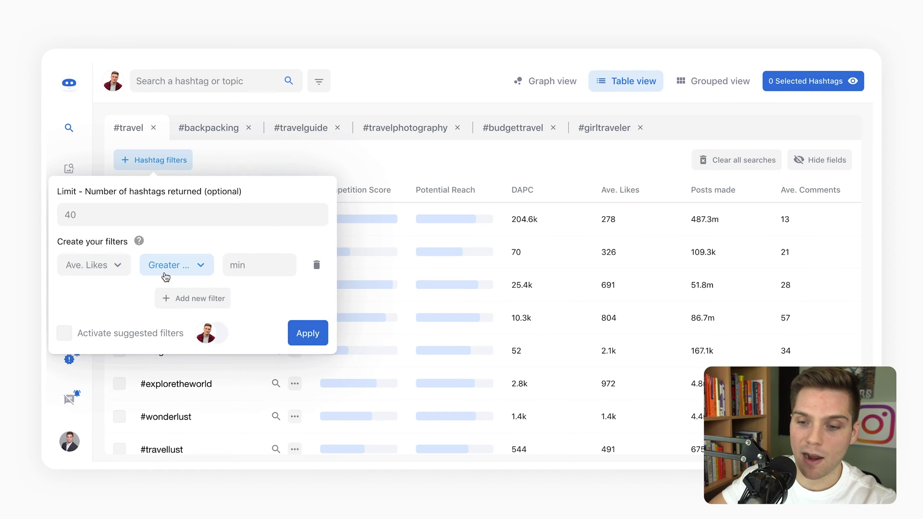
click(176, 265)
click(185, 296)
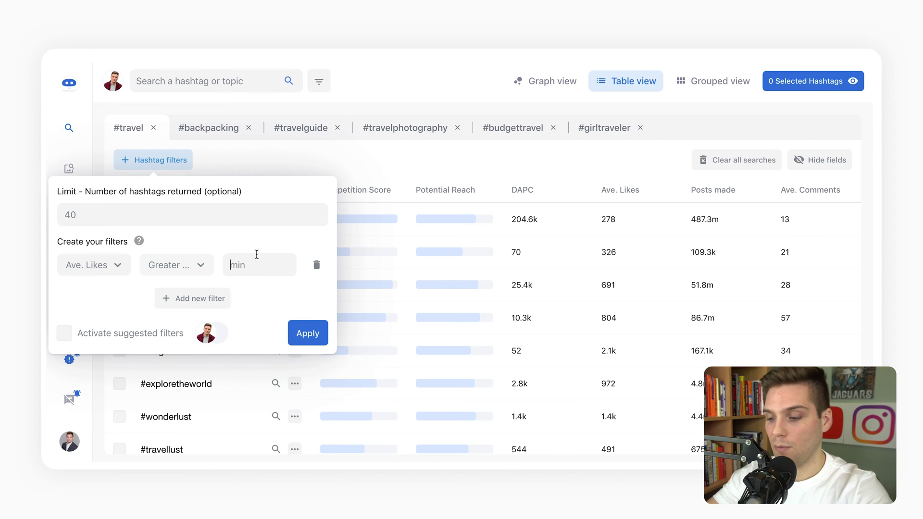
click(257, 259)
text(300)
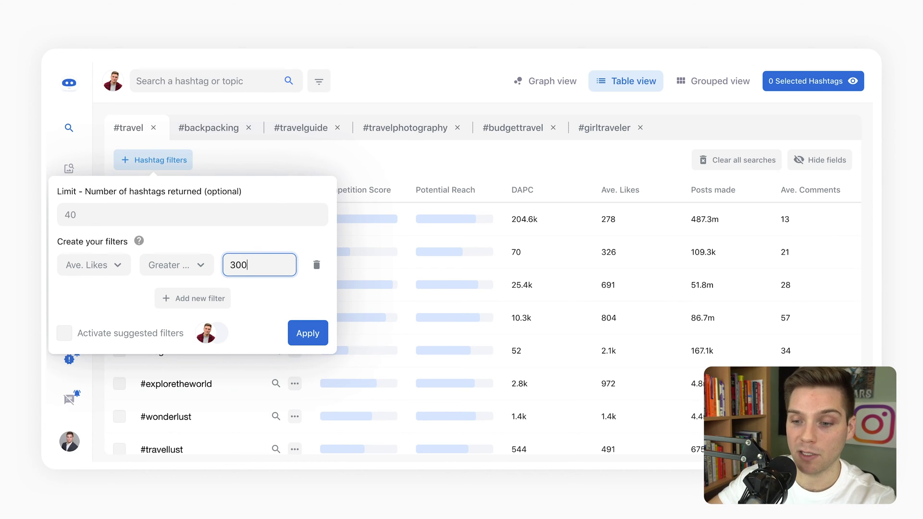
Add a second hashtag filter for average likes less than 1400
click(192, 299)
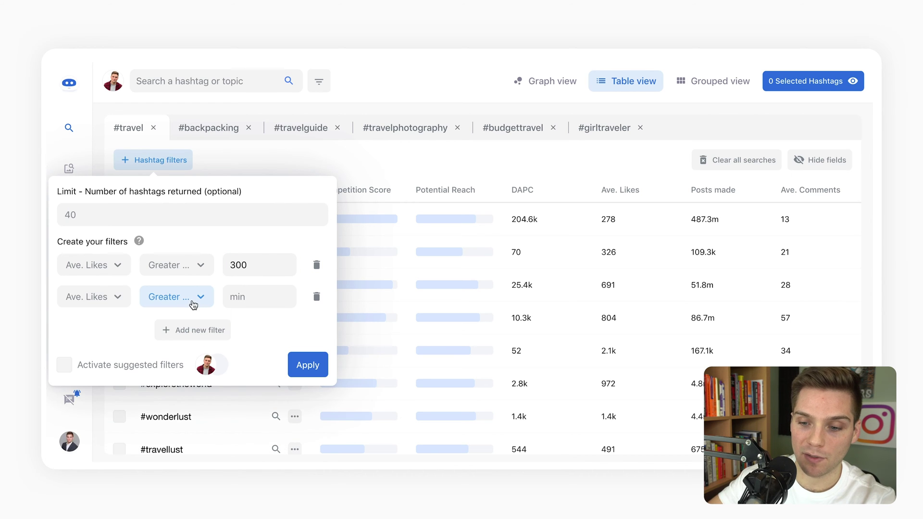
click(194, 300)
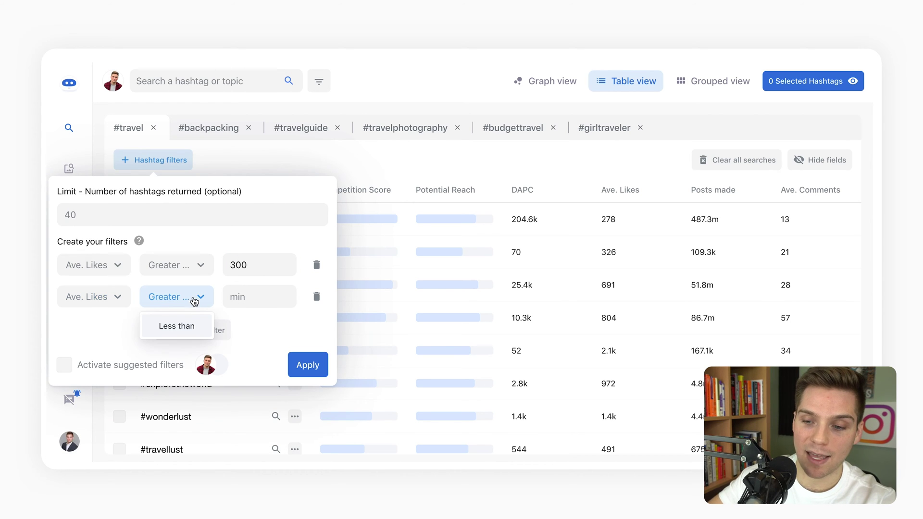
click(186, 328)
click(272, 298)
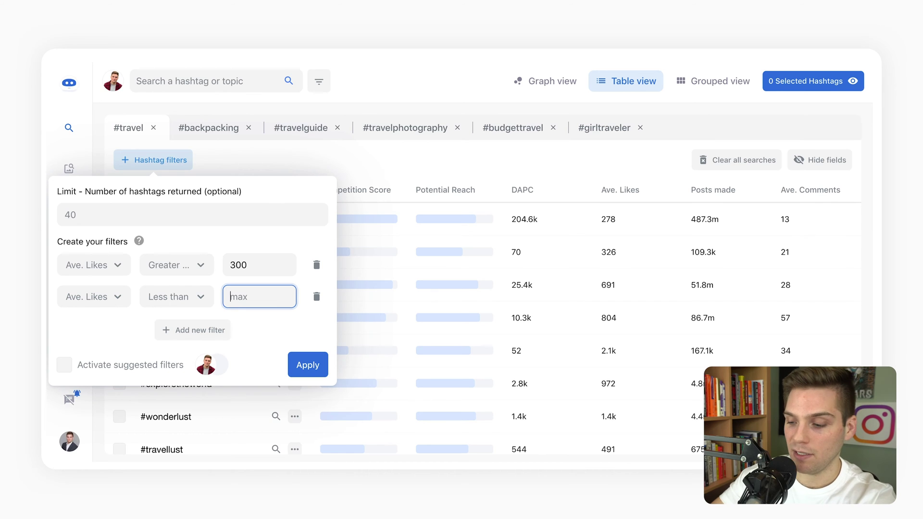
text(1400)
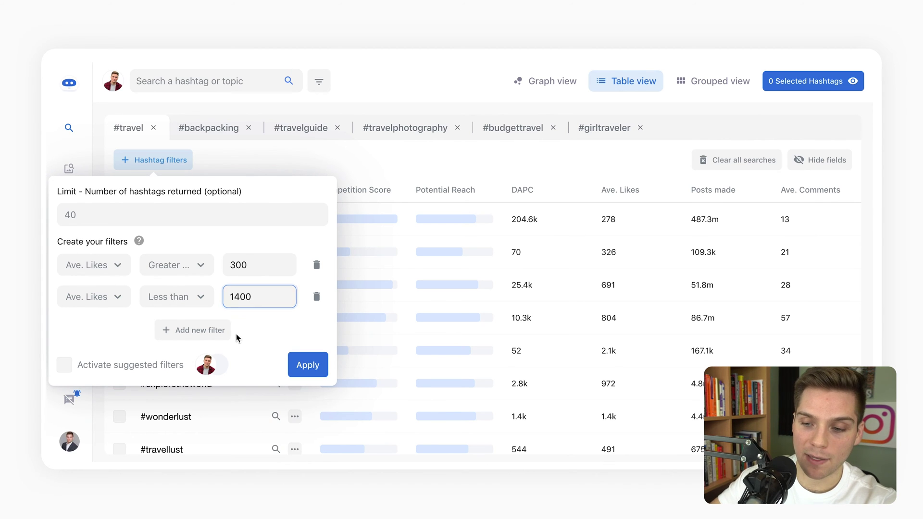
Add a third hashtag filter for media count greater than 0
click(218, 331)
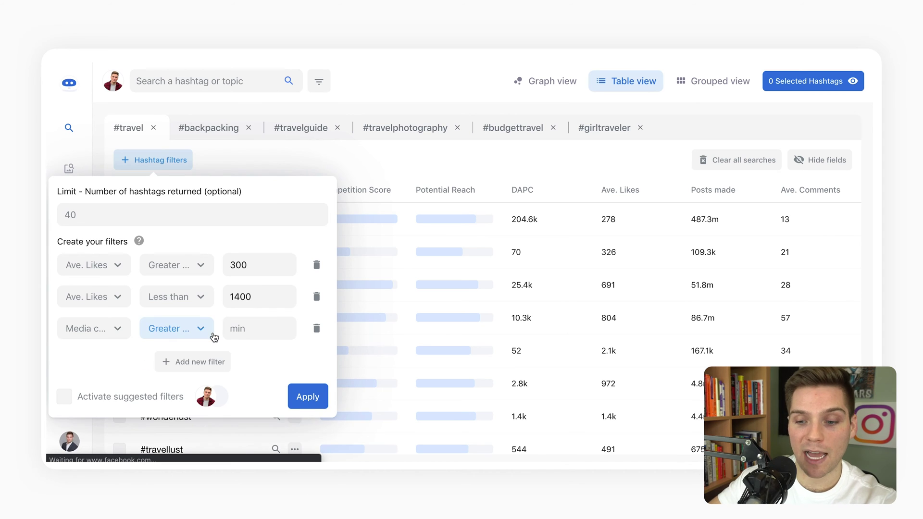
click(109, 337)
click(107, 358)
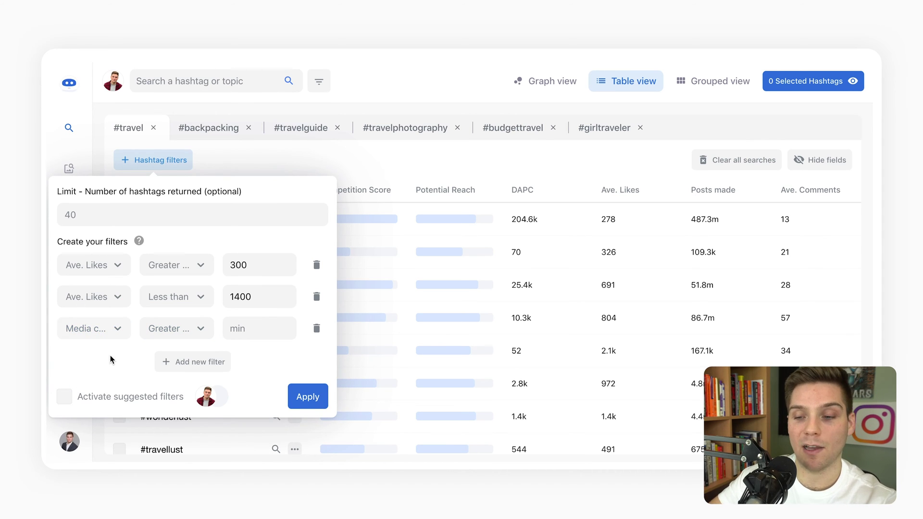
click(258, 326)
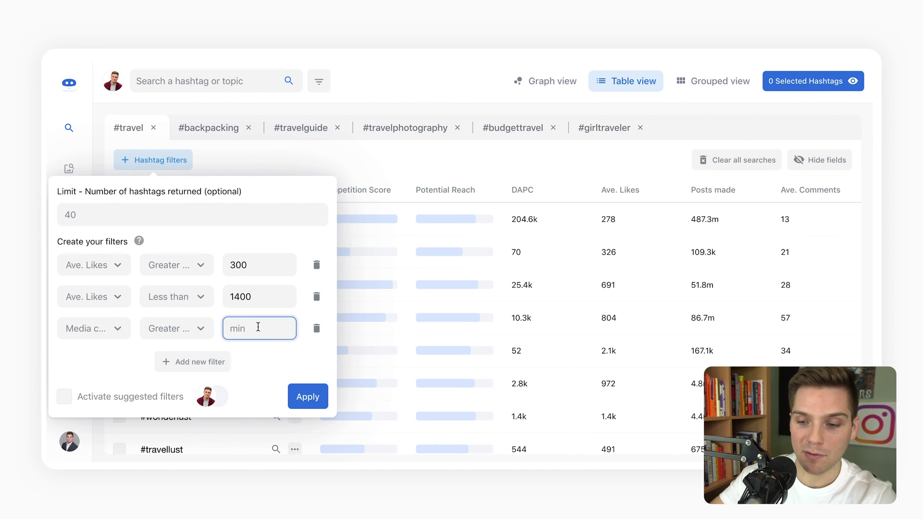
text(0)
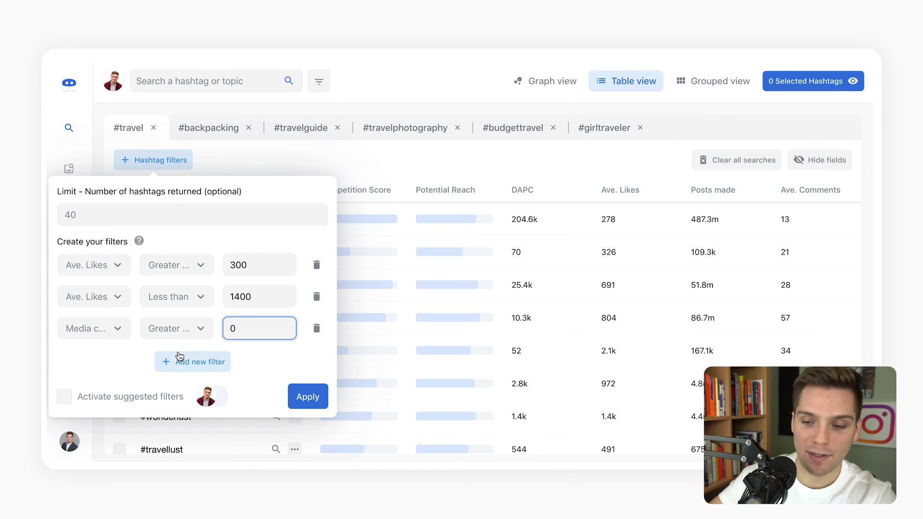
Add a fourth hashtag filter for media count less than 50000 and apply all the filters
click(159, 359)
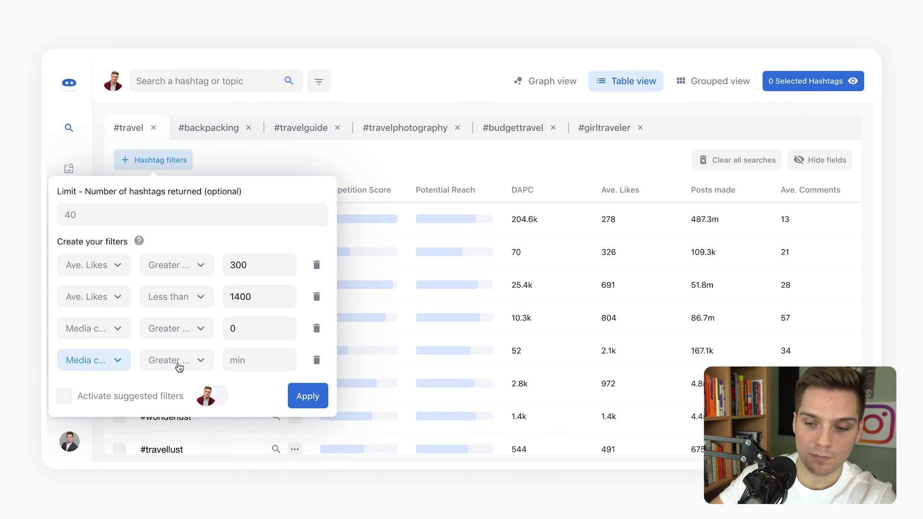
click(170, 369)
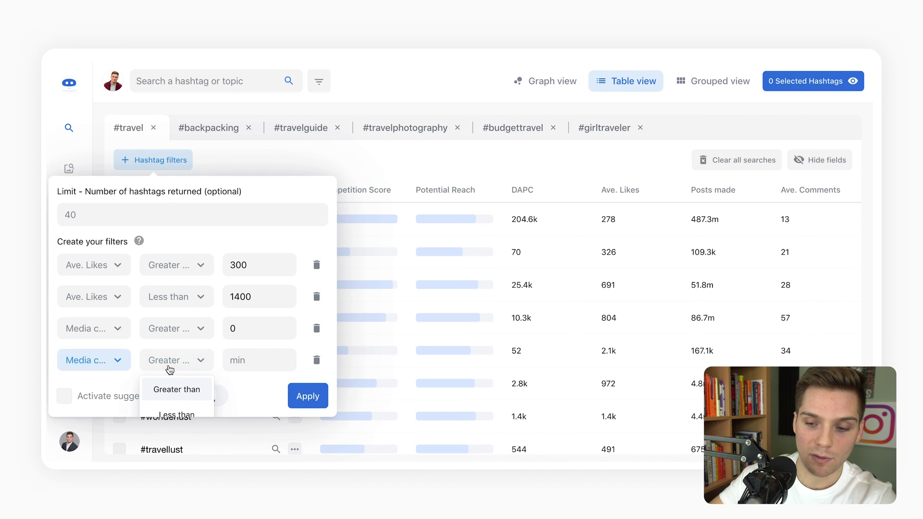
click(177, 414)
click(262, 364)
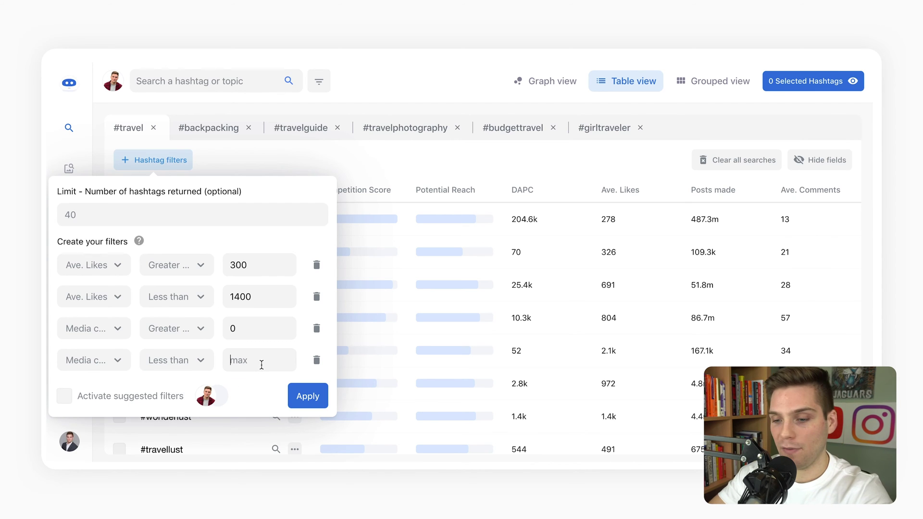
text(50000)
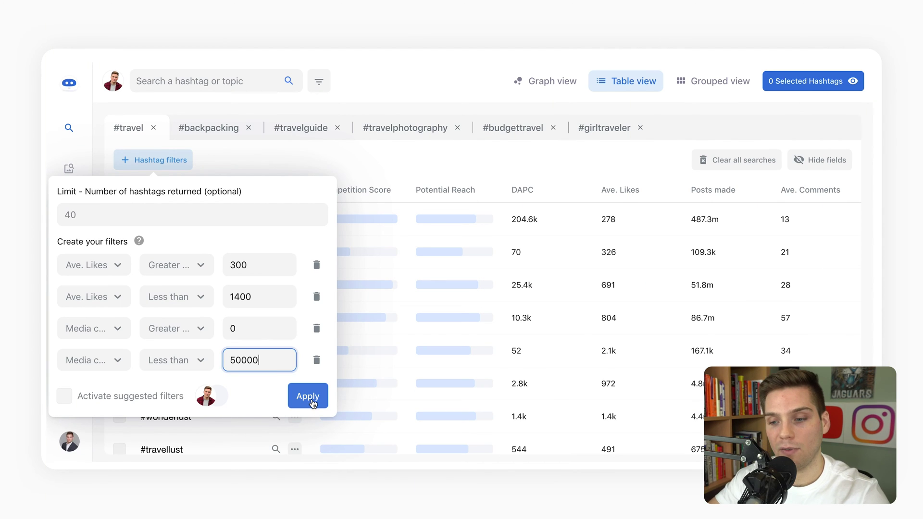
click(310, 399)
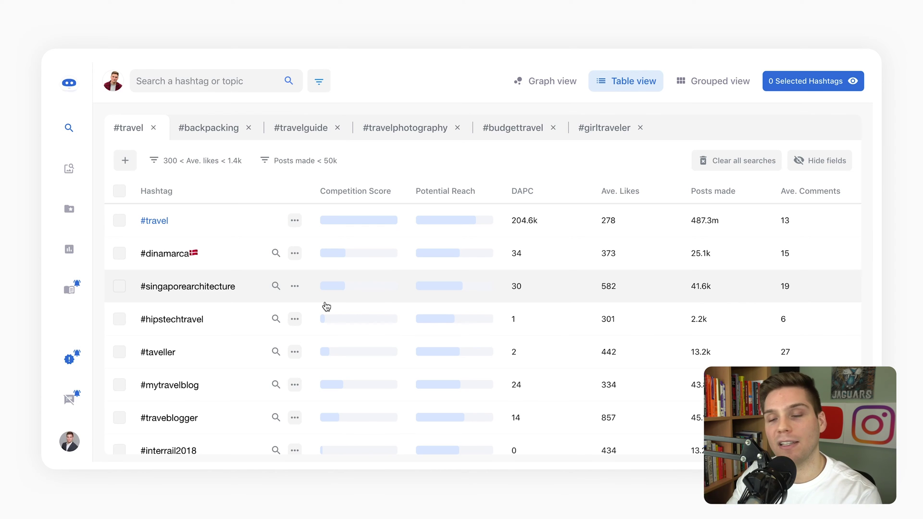
Select one hashtag from the filtered #travel results
click(325, 304)
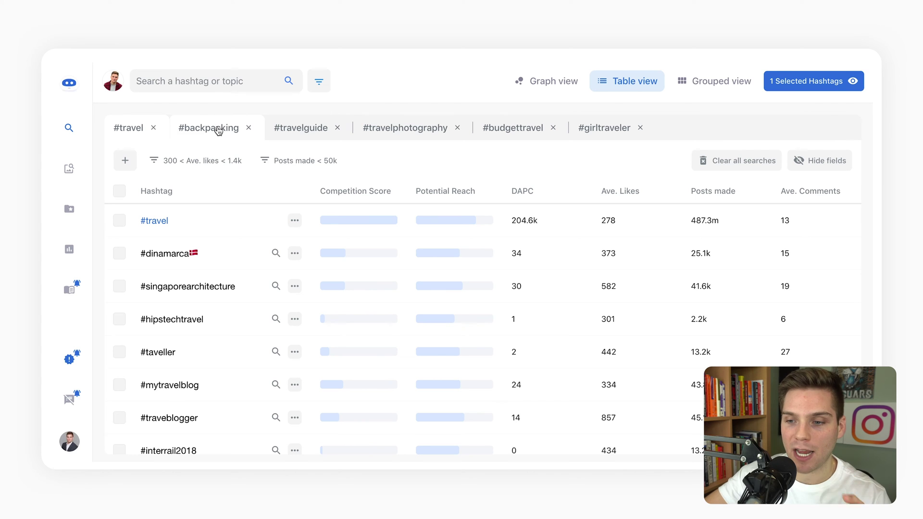
Check the featured posts of #traveladddict in the filtered #travelphotography results and select that hashtag
click(217, 131)
click(298, 127)
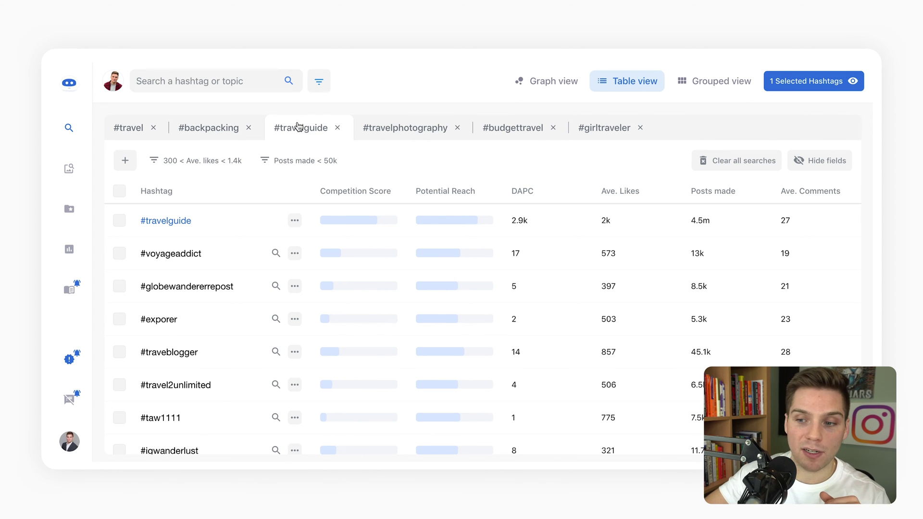
click(393, 133)
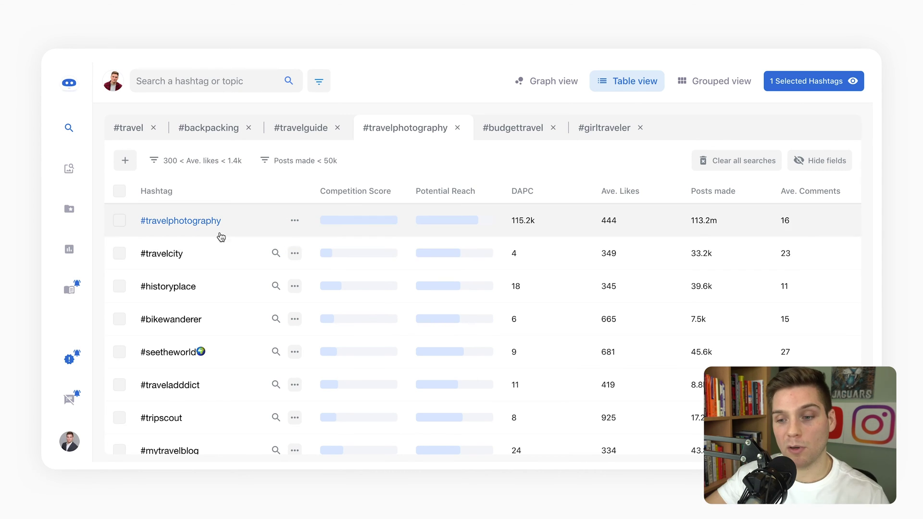
mouse_move(216, 226)
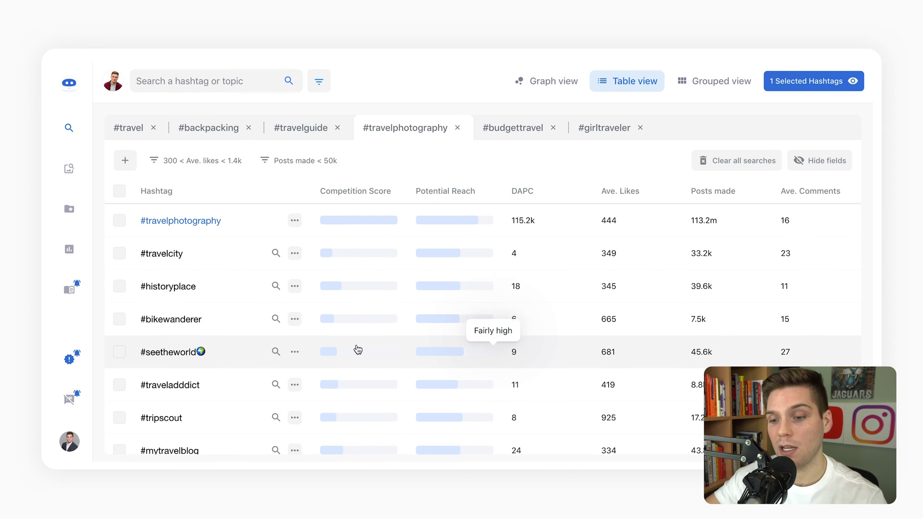
mouse_move(173, 323)
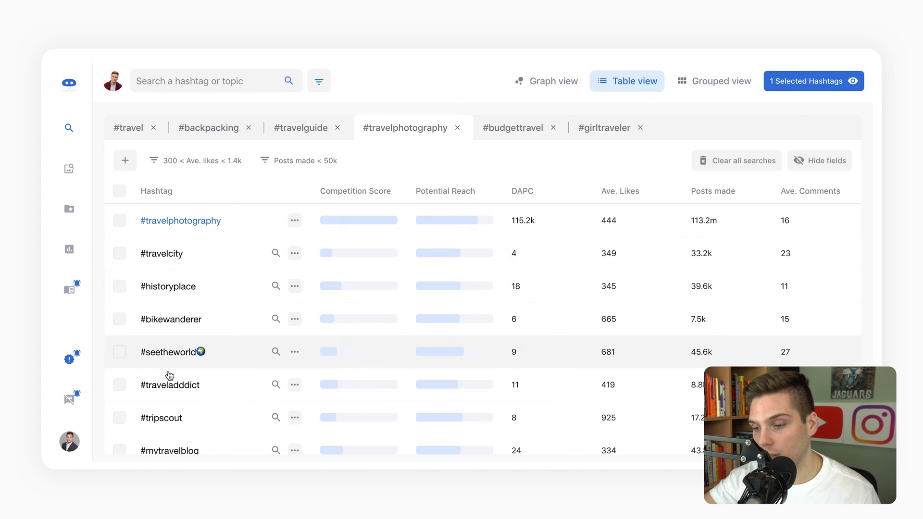
mouse_move(169, 386)
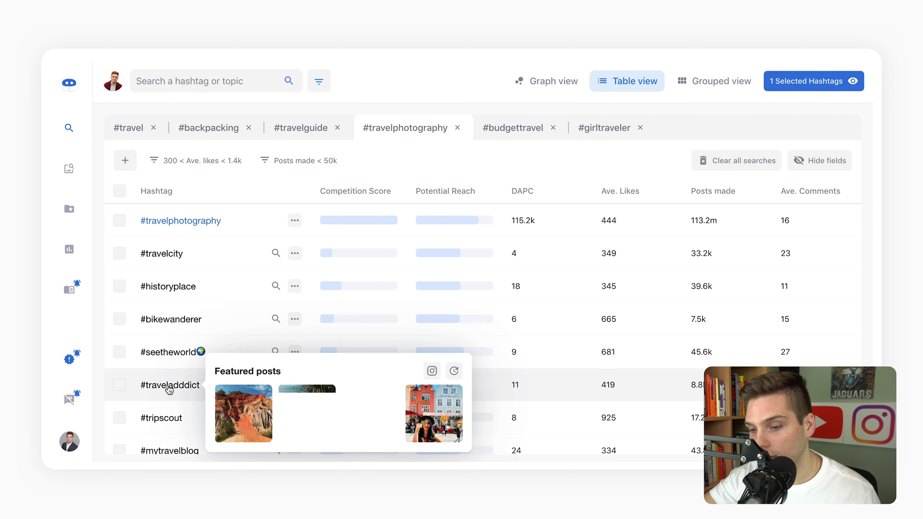
scroll(170, 392, down, 2)
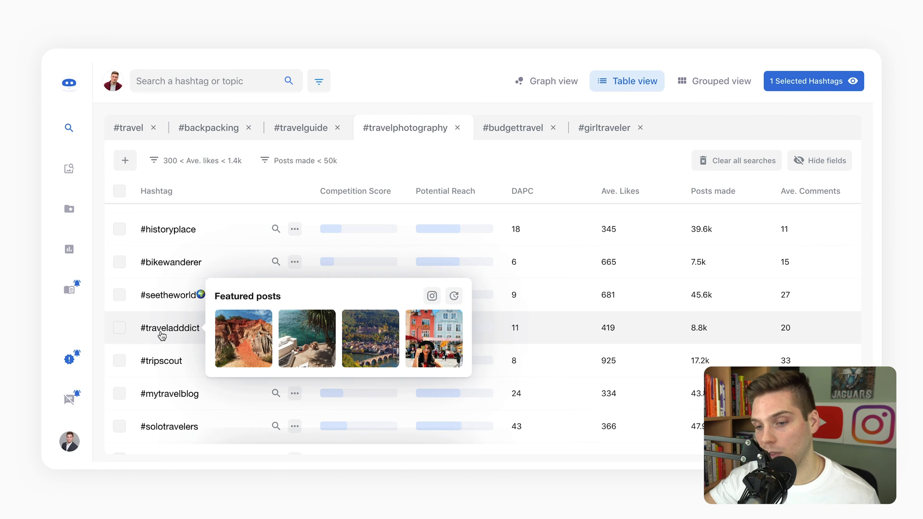
click(119, 328)
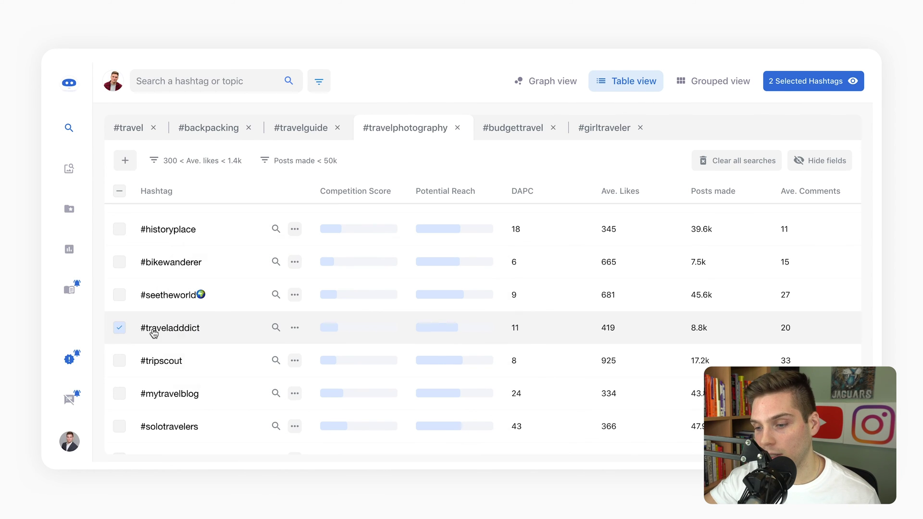
Add #solotravelers from the #travelphotography results to the selected hashtags
scroll(179, 340, down, 1)
mouse_move(178, 362)
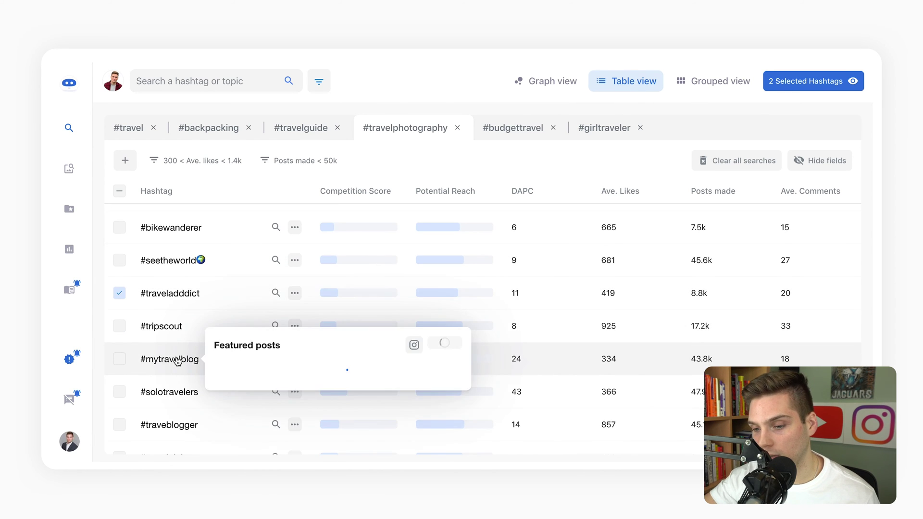
scroll(177, 361, down, 1)
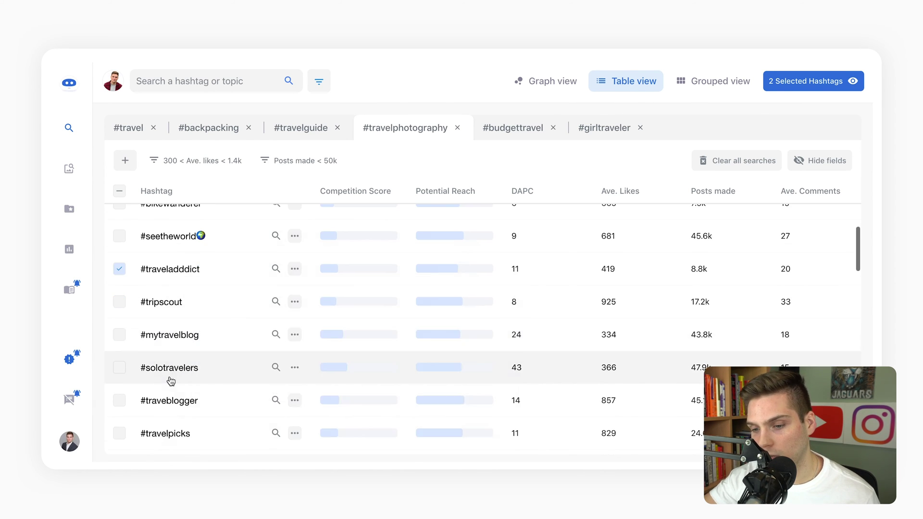
click(119, 368)
scroll(221, 262, up, 2)
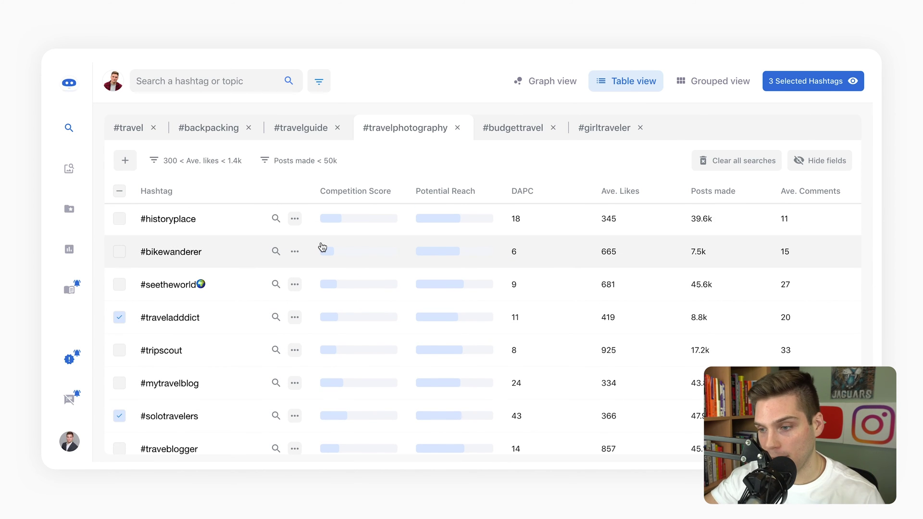
Check the featured posts of #girltravels and #girlstraveldiary in the #girltraveler results and select both hashtags
click(604, 127)
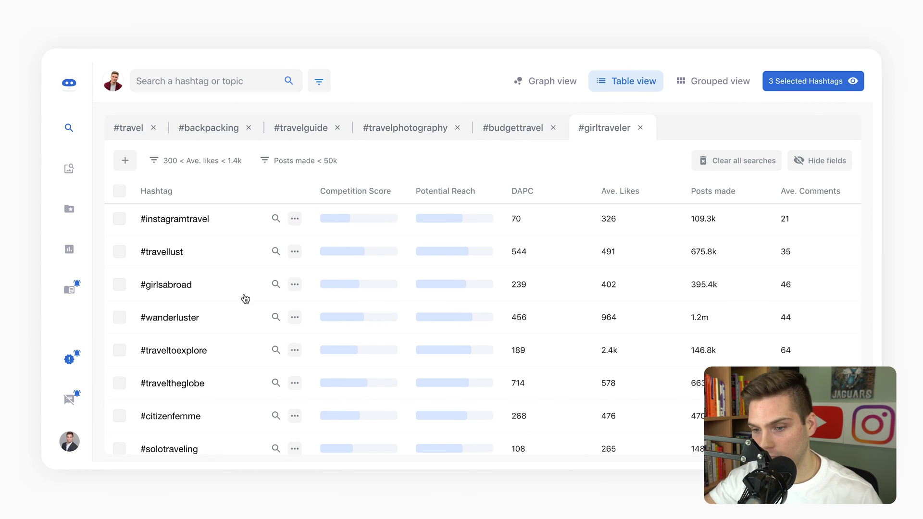
mouse_move(177, 259)
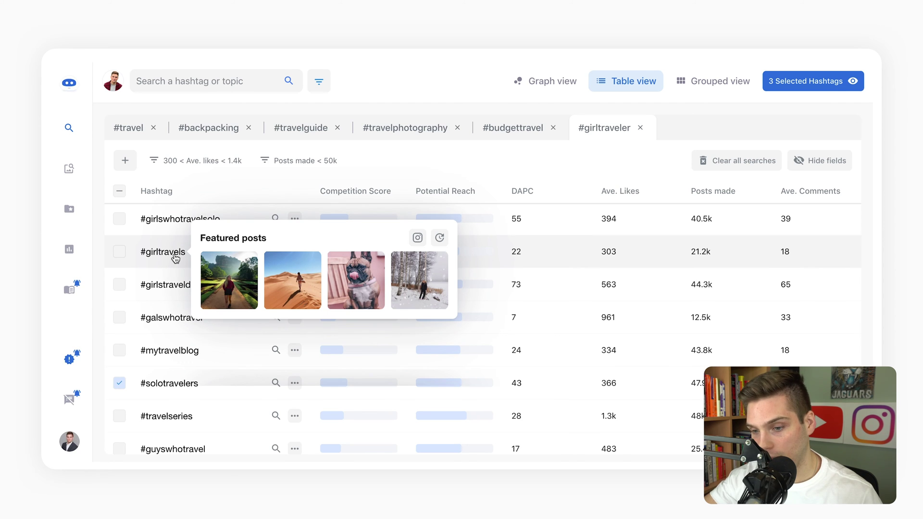
click(120, 253)
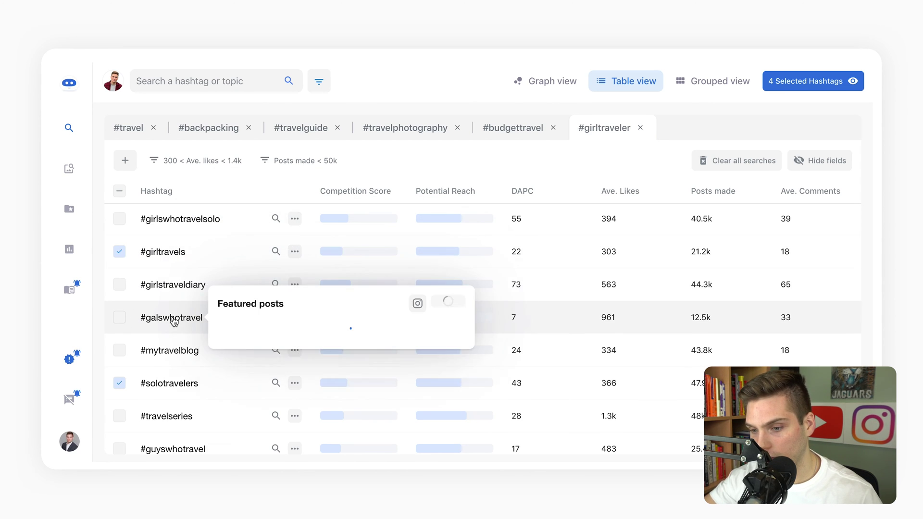
mouse_move(178, 291)
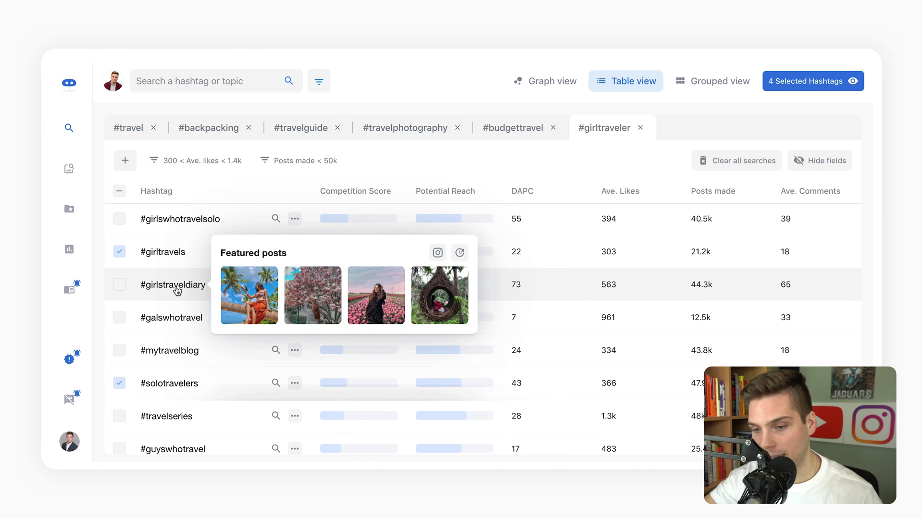
click(119, 286)
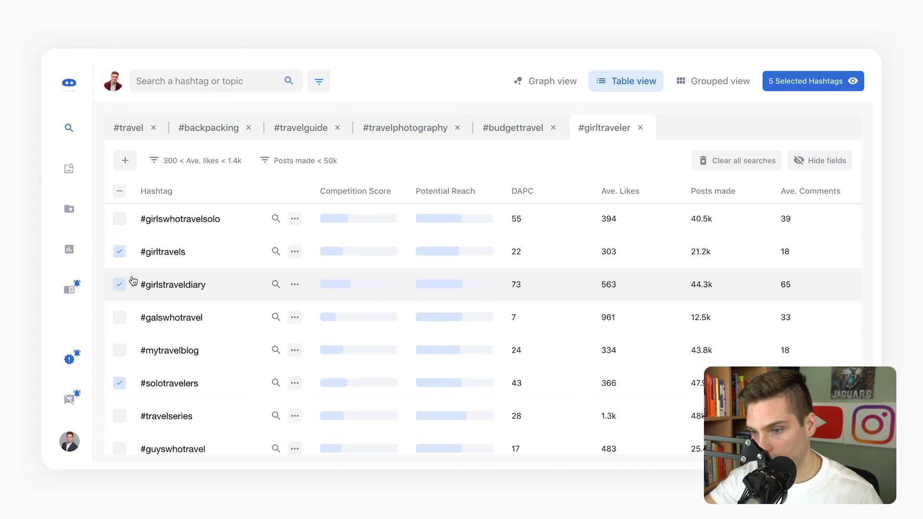
Preview the featured posts of #getlostwithme in the #backpacking results and select that hashtag
click(221, 137)
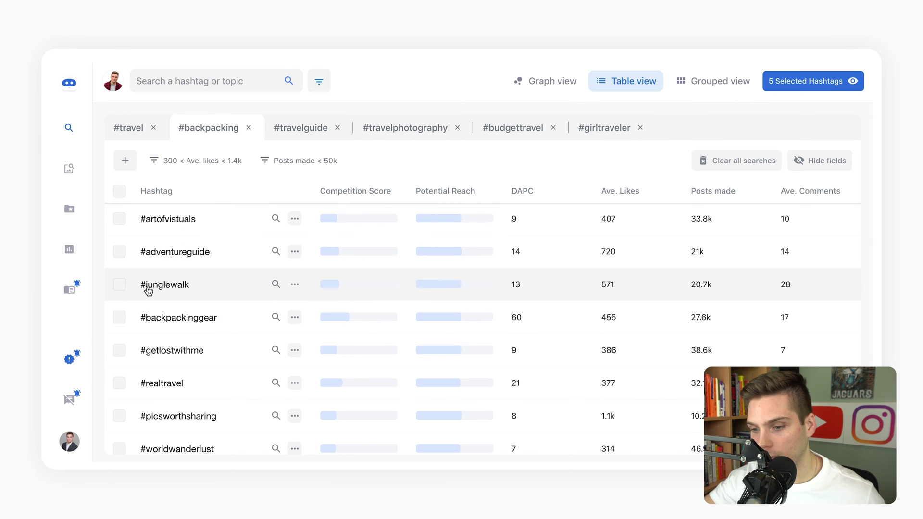
mouse_move(147, 320)
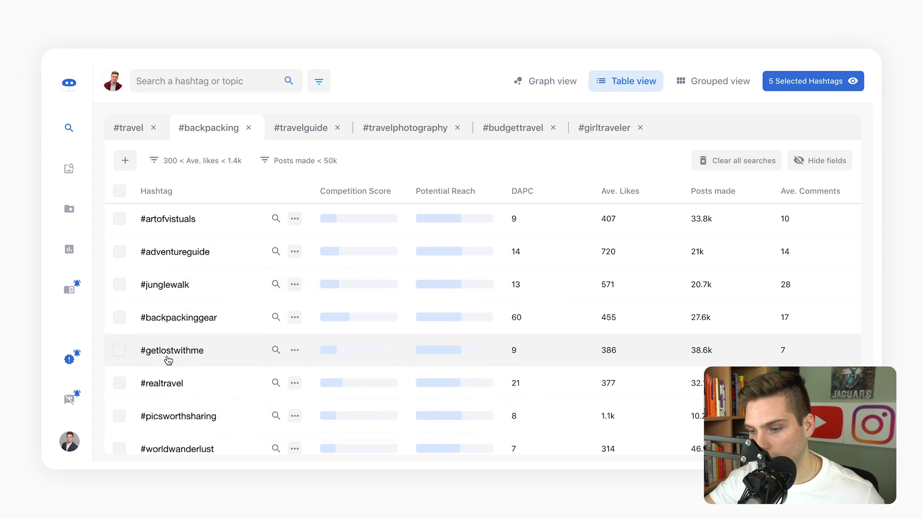
mouse_move(168, 359)
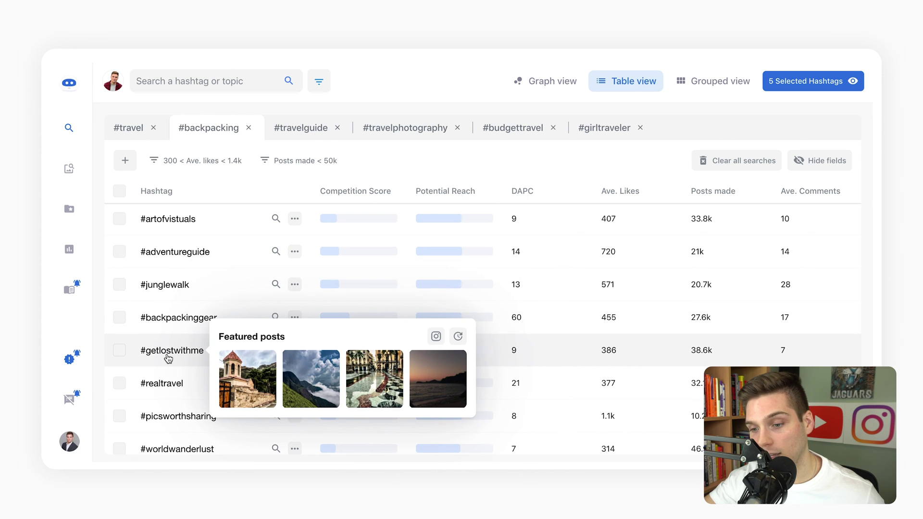
click(119, 350)
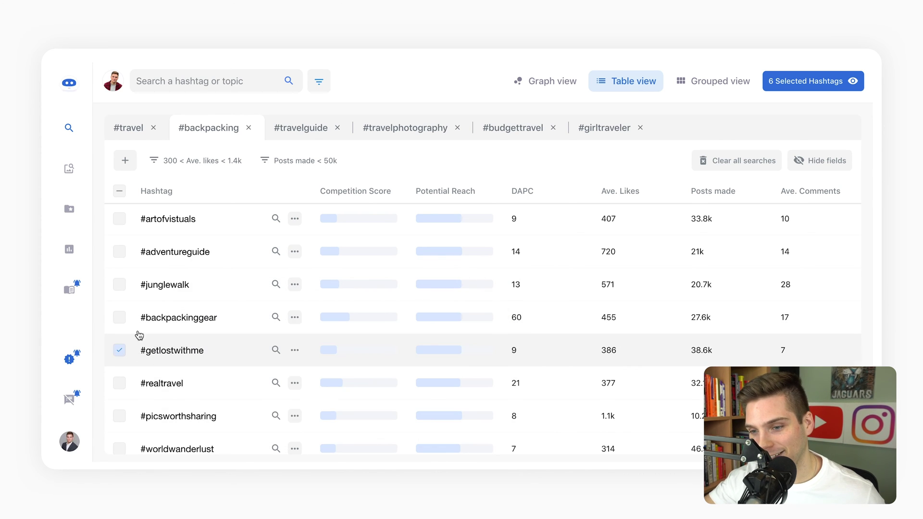
Preview the featured posts of #traveblogger in the #travel results and select that hashtag
click(129, 128)
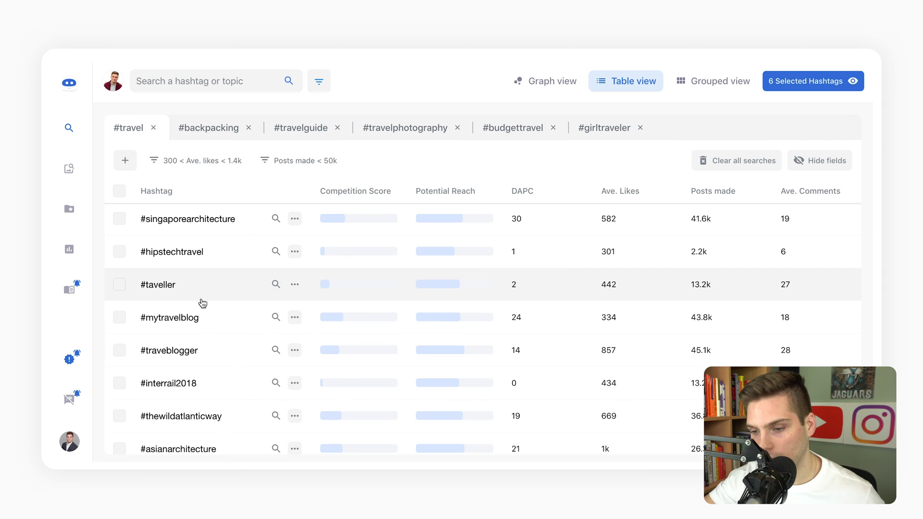
mouse_move(184, 355)
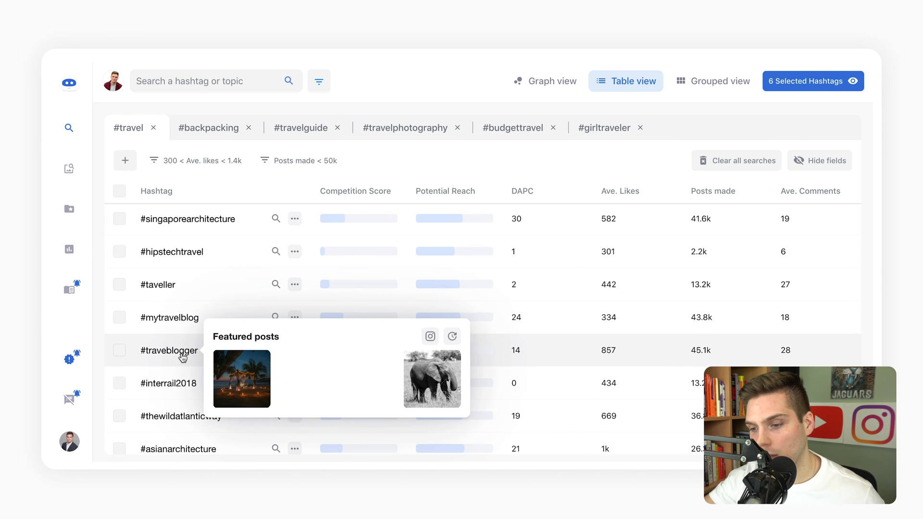
click(124, 355)
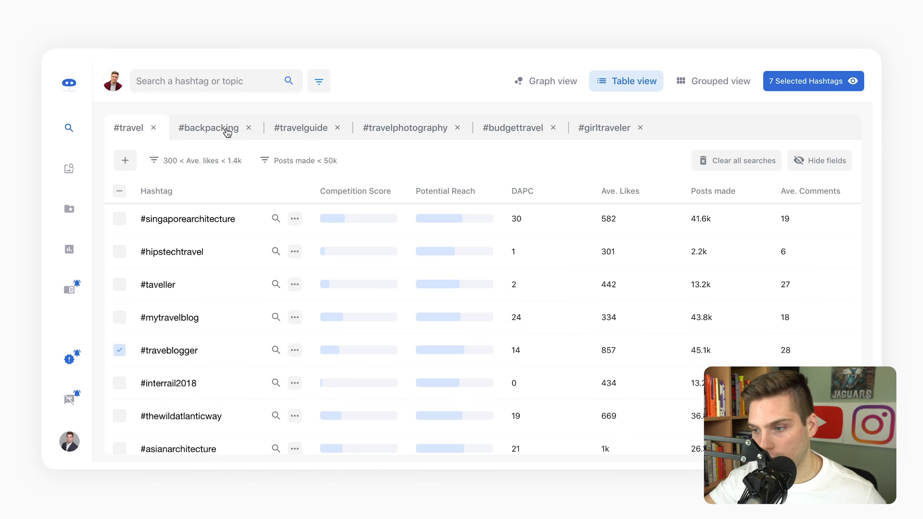
Look through the #girltraveler results again, previewing featured posts, and select #travelisawesome
click(524, 136)
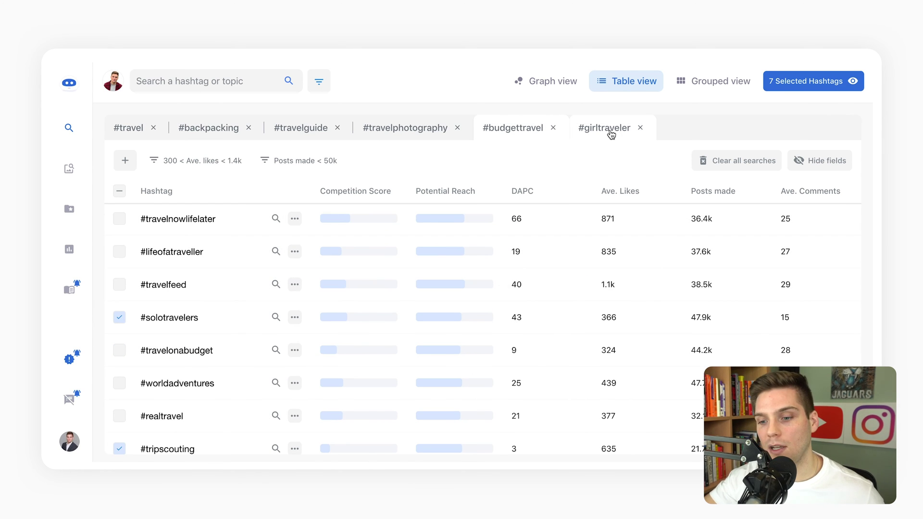
click(611, 135)
scroll(163, 366, down, 1)
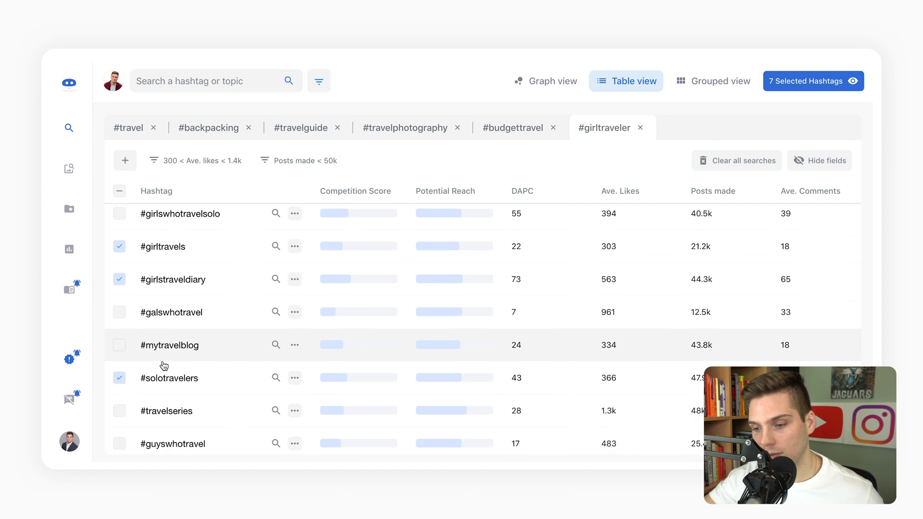
scroll(163, 365, down, 1)
mouse_move(161, 379)
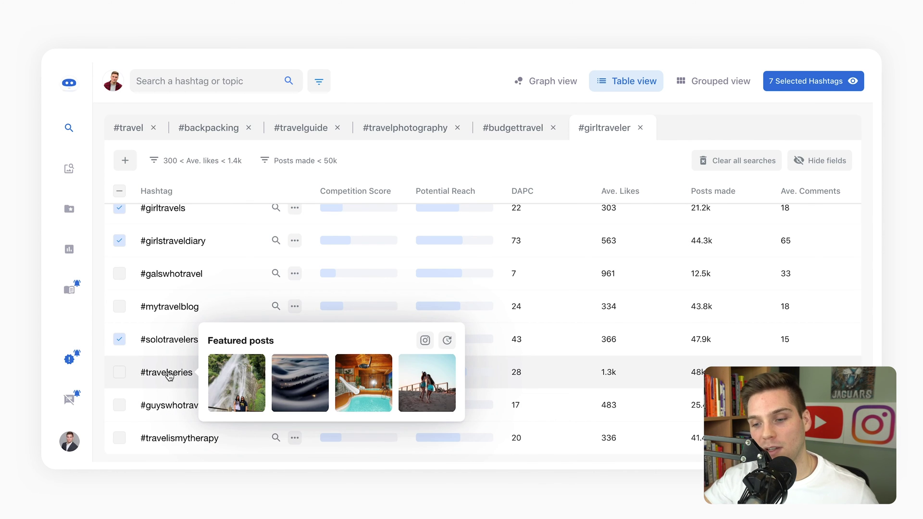
scroll(169, 376, down, 1)
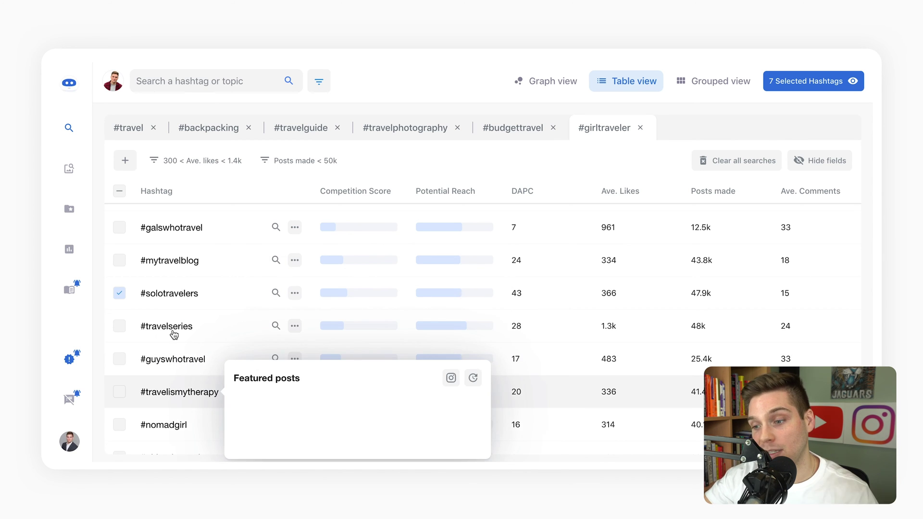
scroll(174, 334, up, 1)
scroll(174, 335, up, 5)
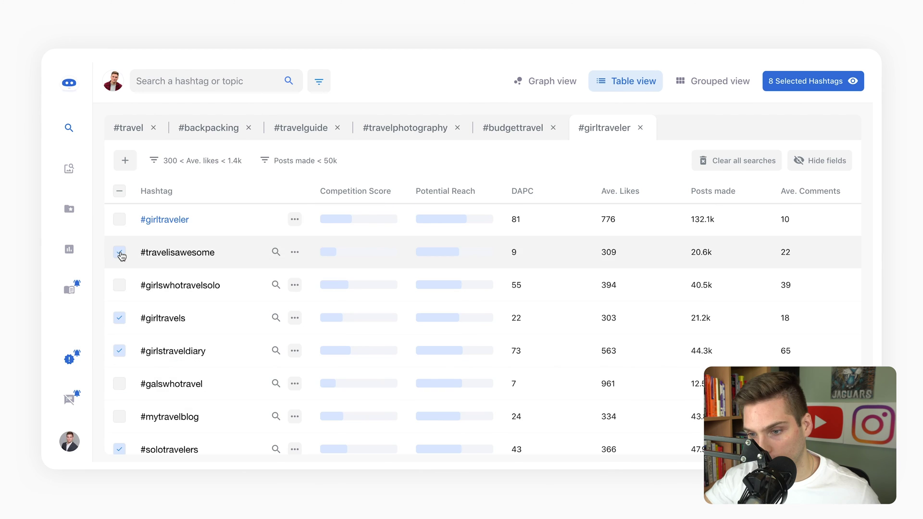
click(120, 252)
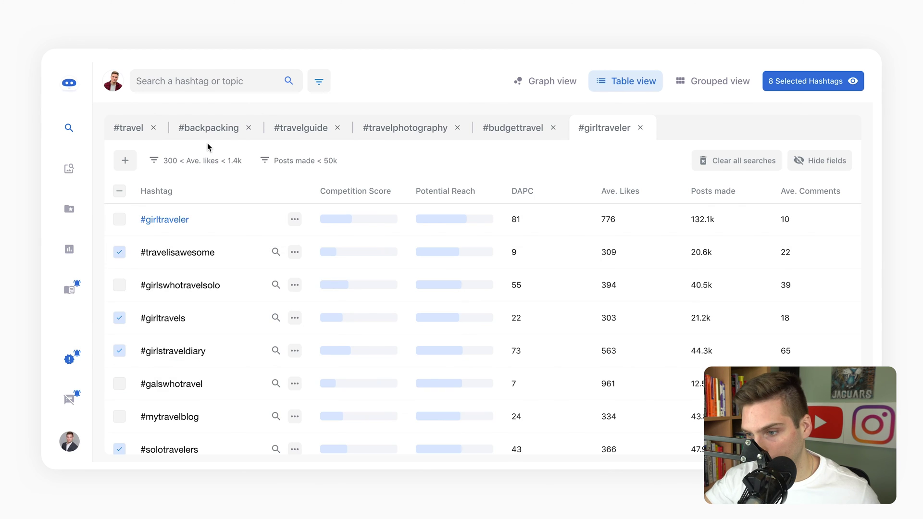
Select #lifeofatraveller in the #budgettravel results and #mytravelblog in the #travel results
click(499, 131)
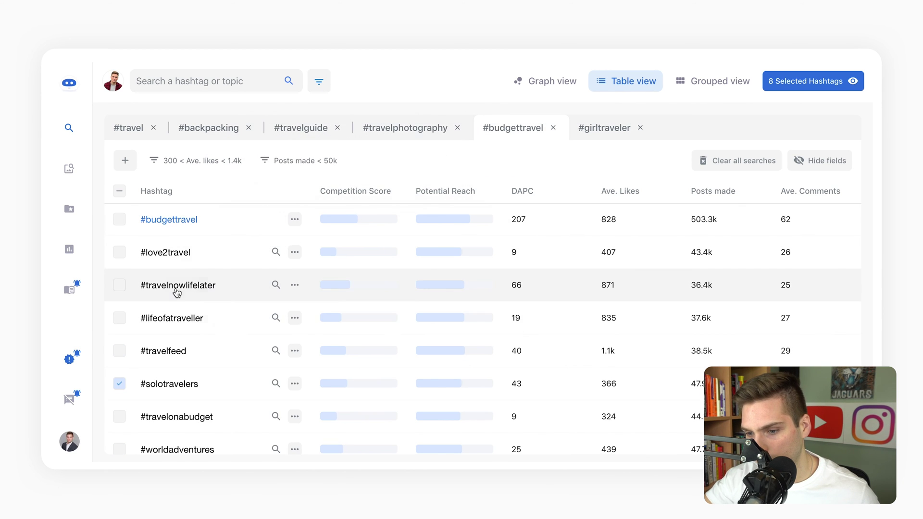
mouse_move(177, 293)
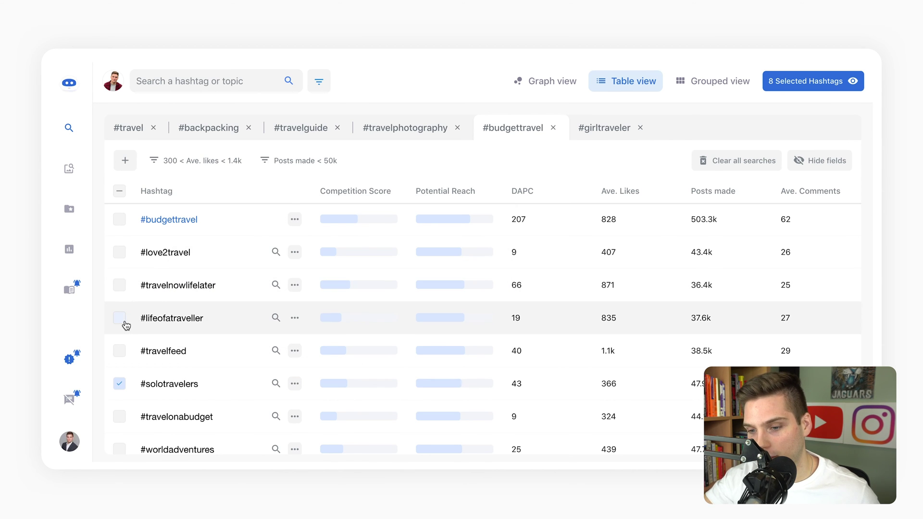
click(120, 318)
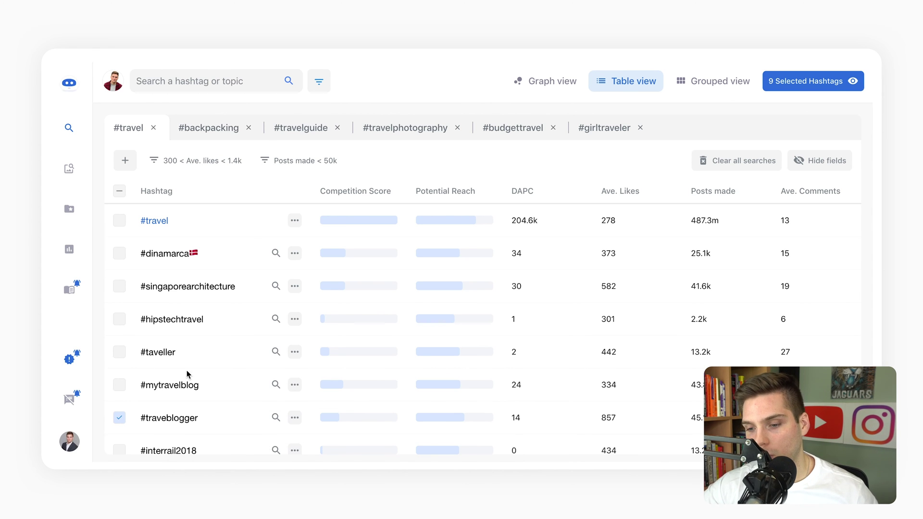
mouse_move(179, 385)
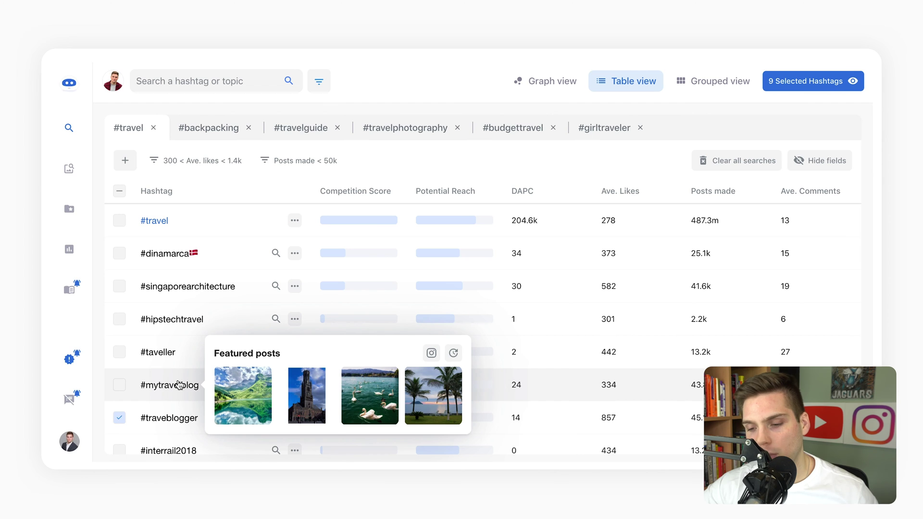
click(119, 388)
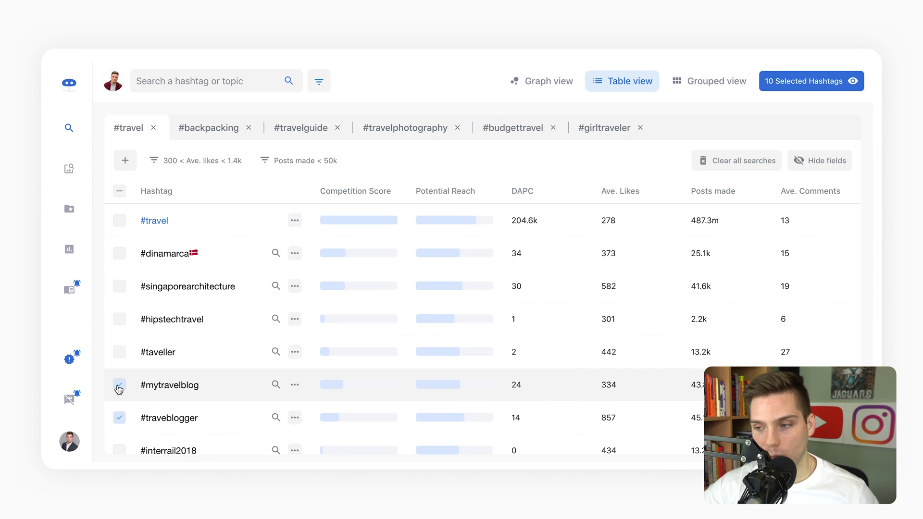
Show the selected hashtags and add all 10 of them to the collection "Set 1 | 0-50K"
click(800, 89)
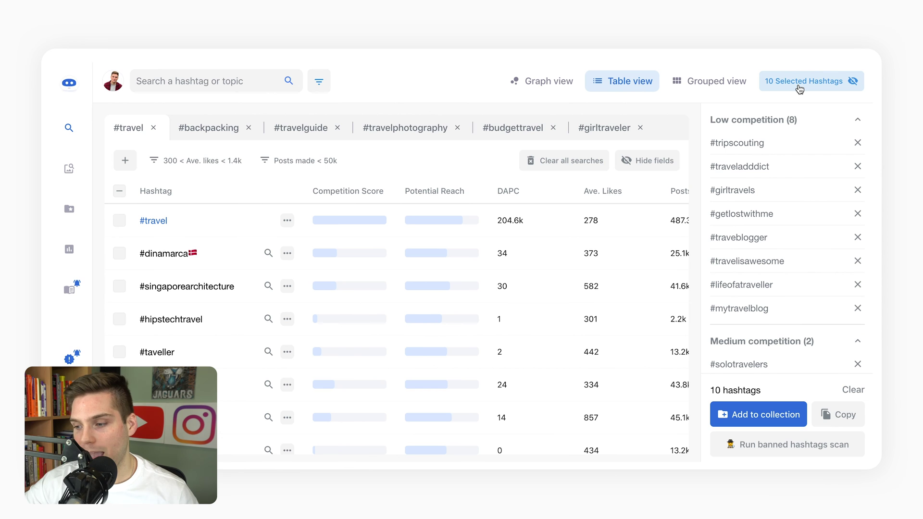
click(759, 418)
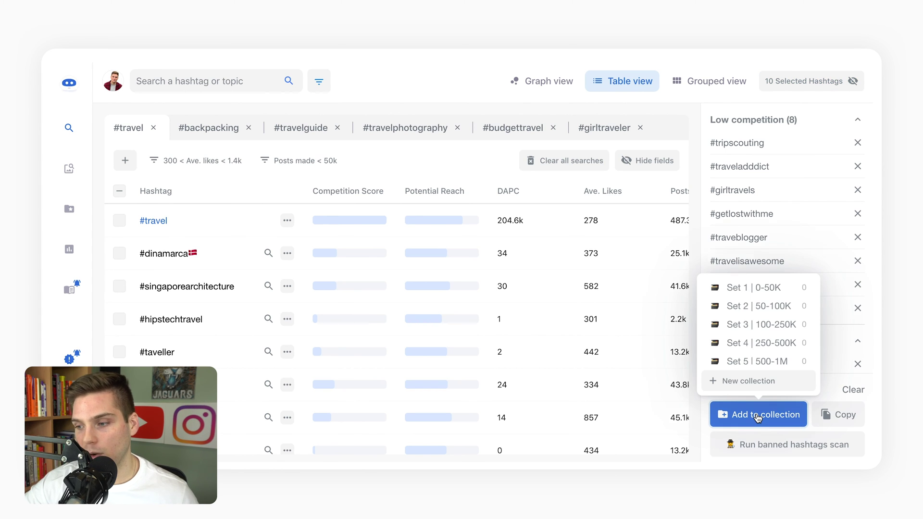
click(762, 288)
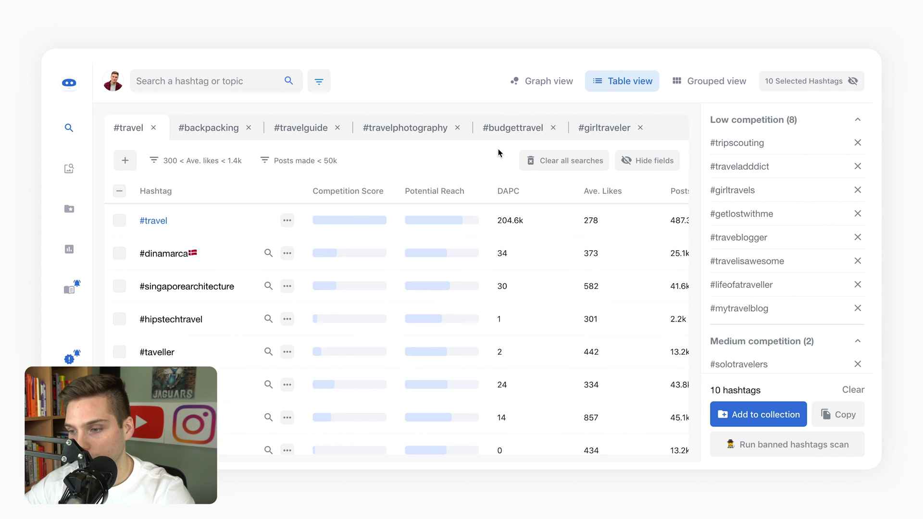
Change the media count filters to greater than 50000 and less than 100000, and apply them to the #travel results
click(125, 160)
click(192, 331)
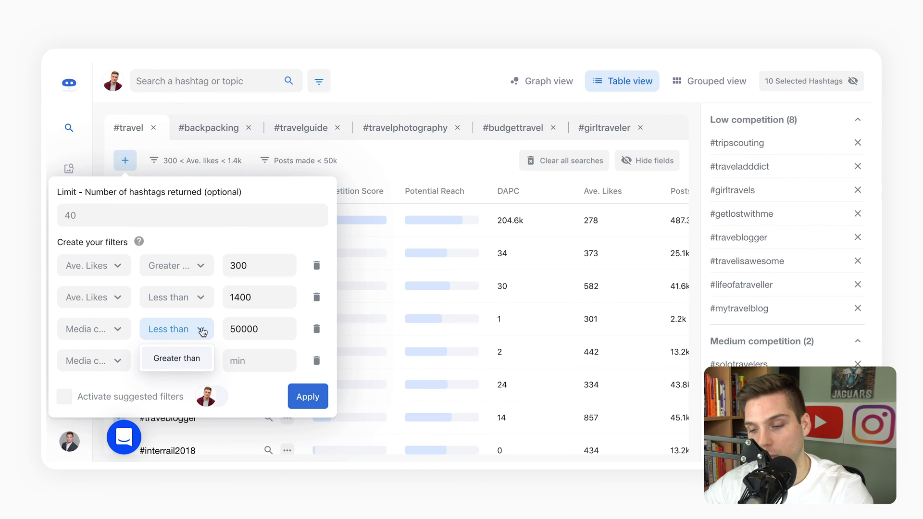
click(189, 358)
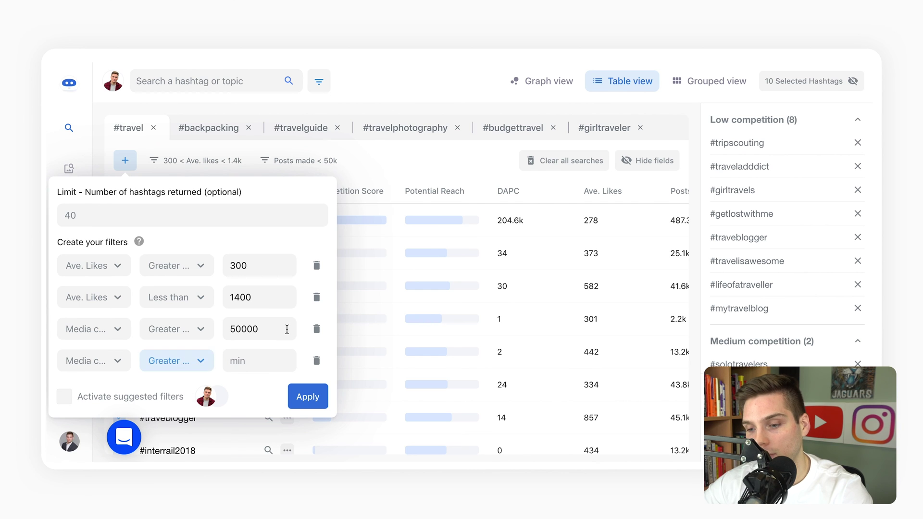
click(194, 363)
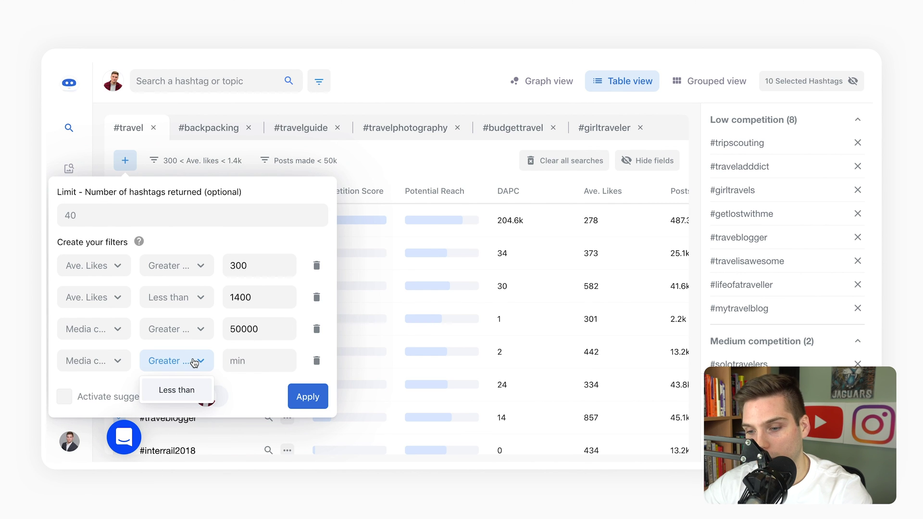
click(190, 390)
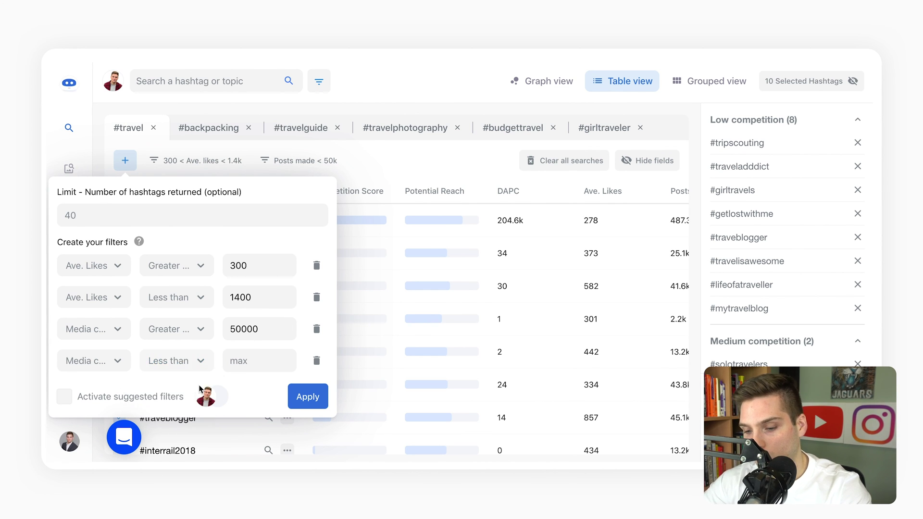
click(285, 361)
text(100)
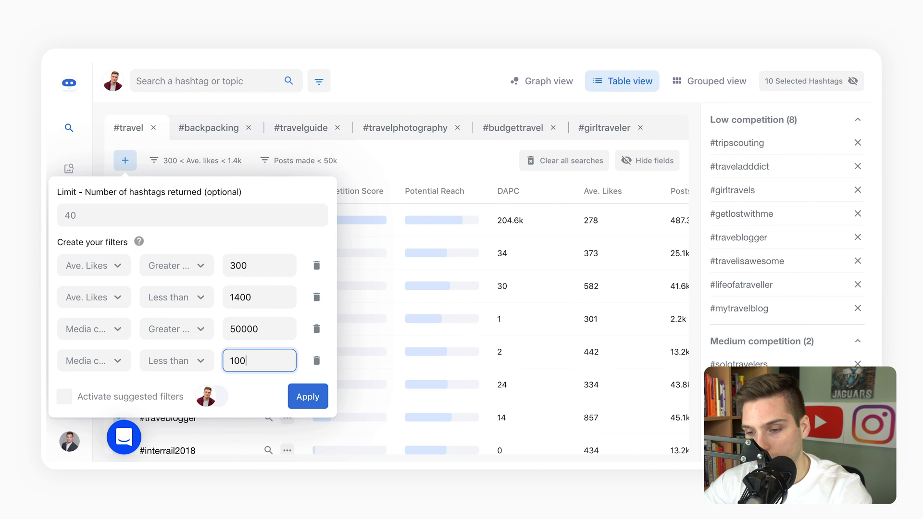
text(000)
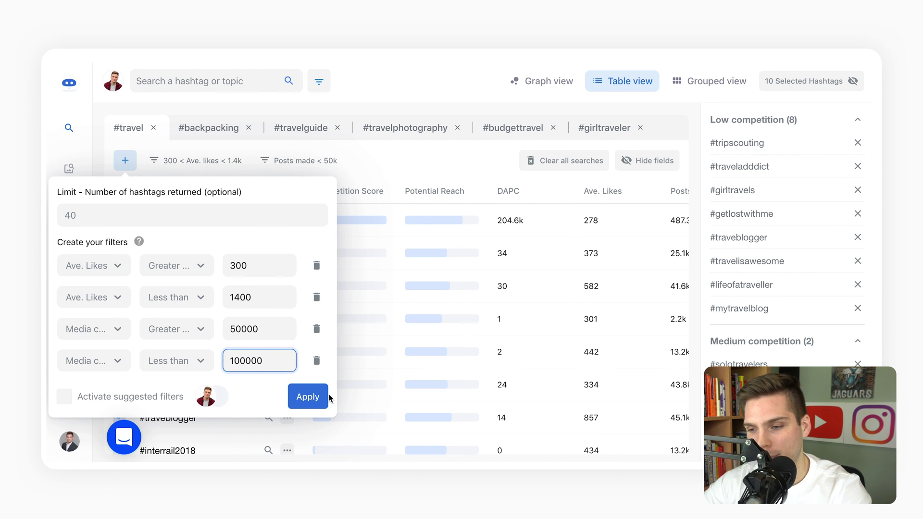
click(308, 397)
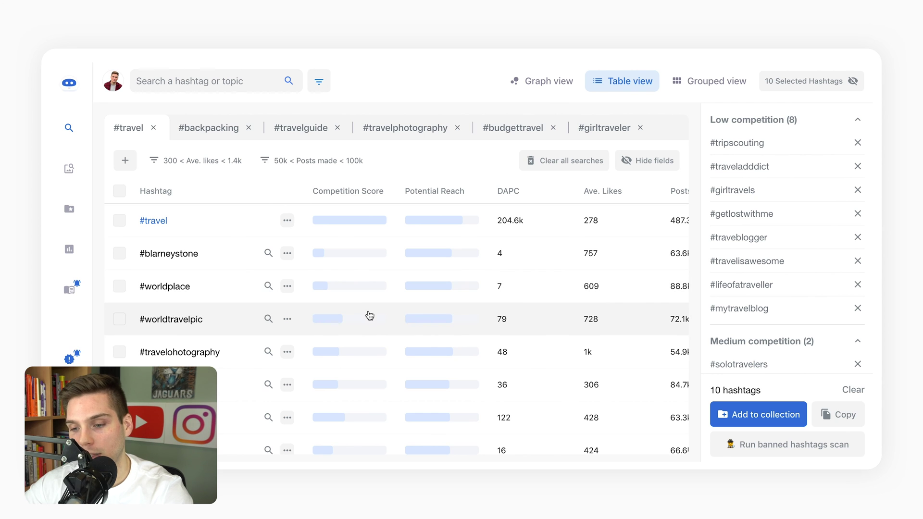
Preview the featured posts of #worldtravelpic and check the potential reach of #worldplace in the #travel results
mouse_move(172, 327)
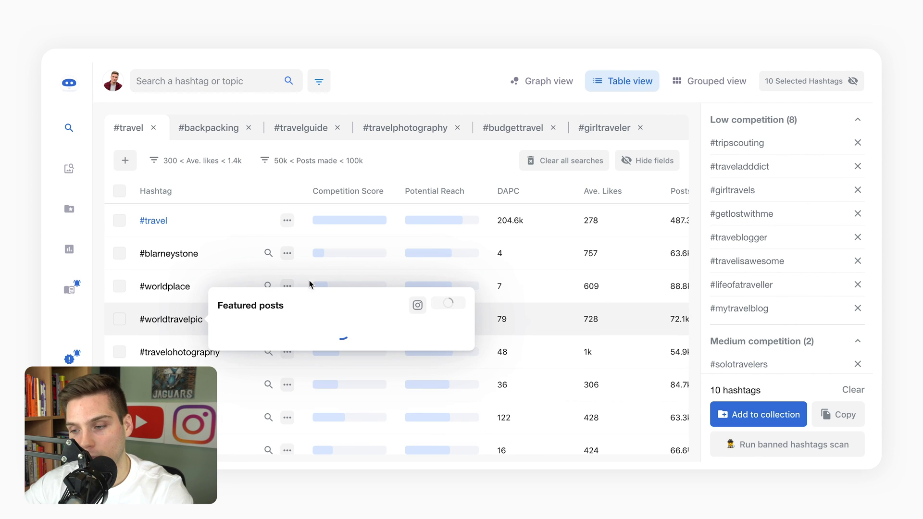
mouse_move(429, 286)
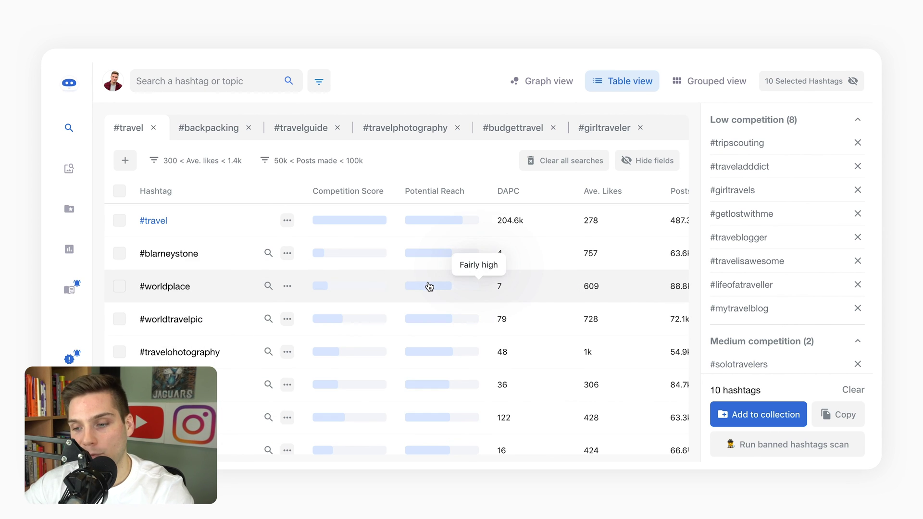